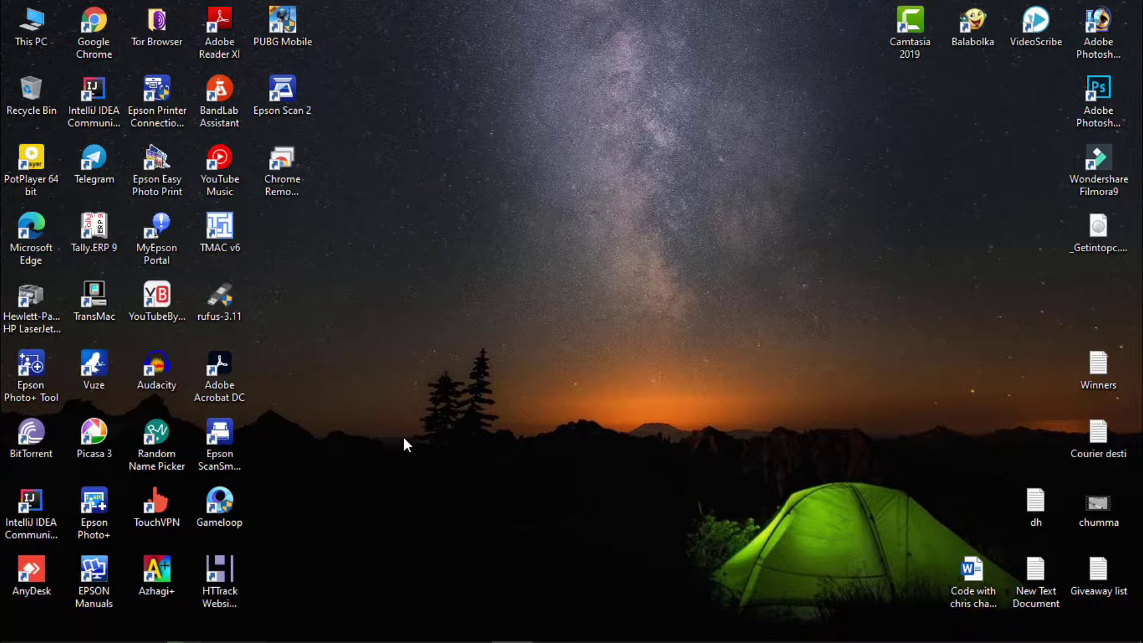
Bring up Task Manager with Ctrl+Shift+Esc and end the first Google Chrome process
mouse_move(244, 640)
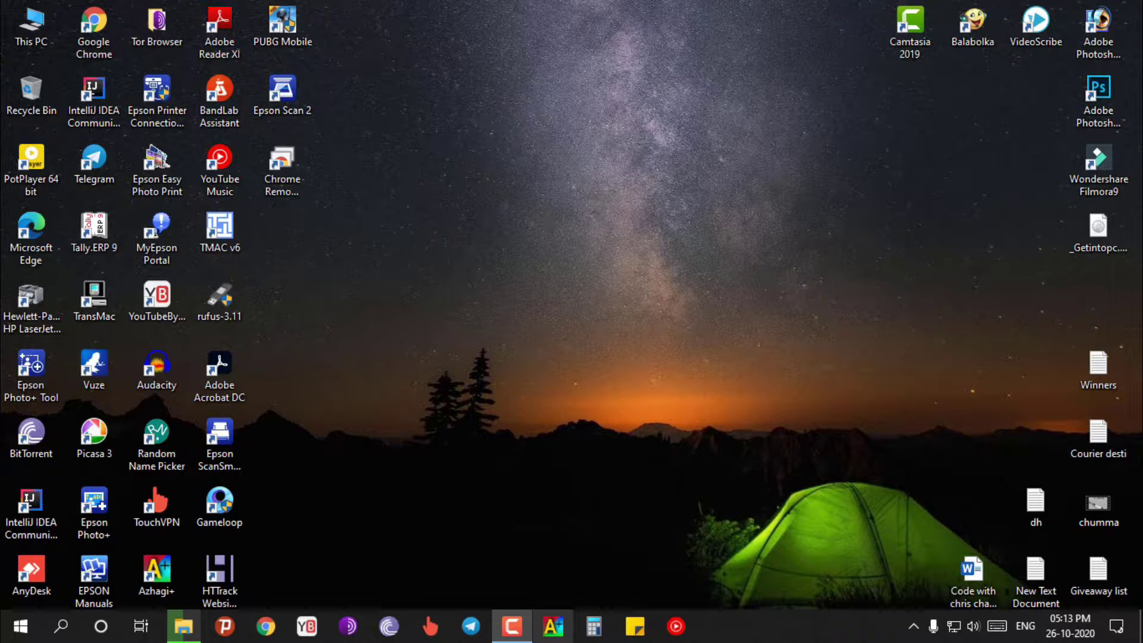
key(ctrl+shift+Escape)
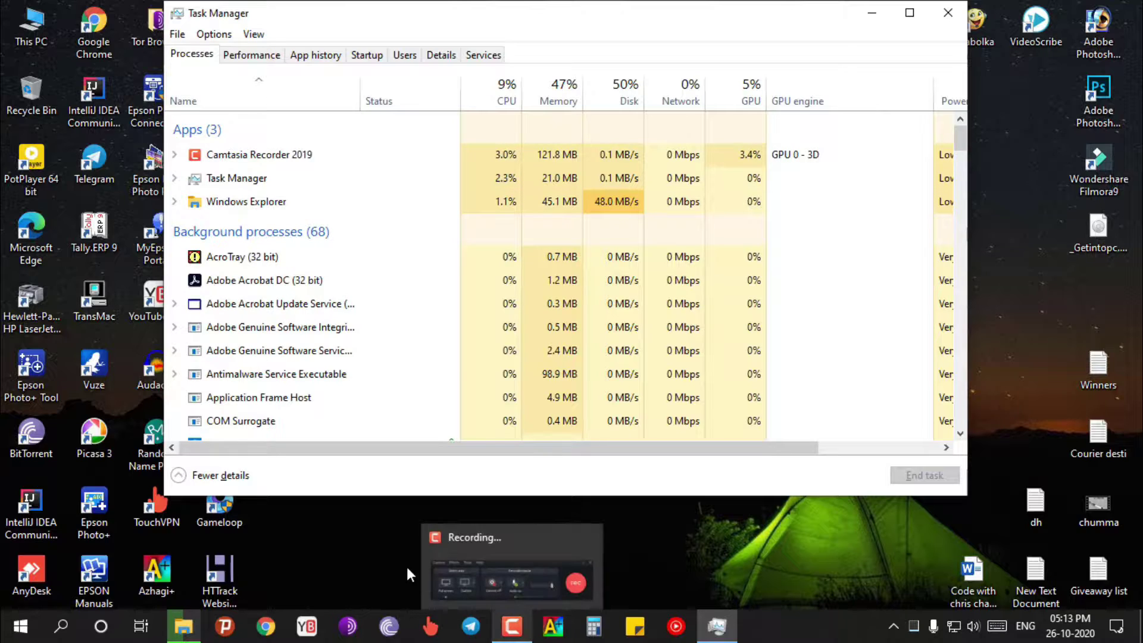
scroll(304, 376, down, 5)
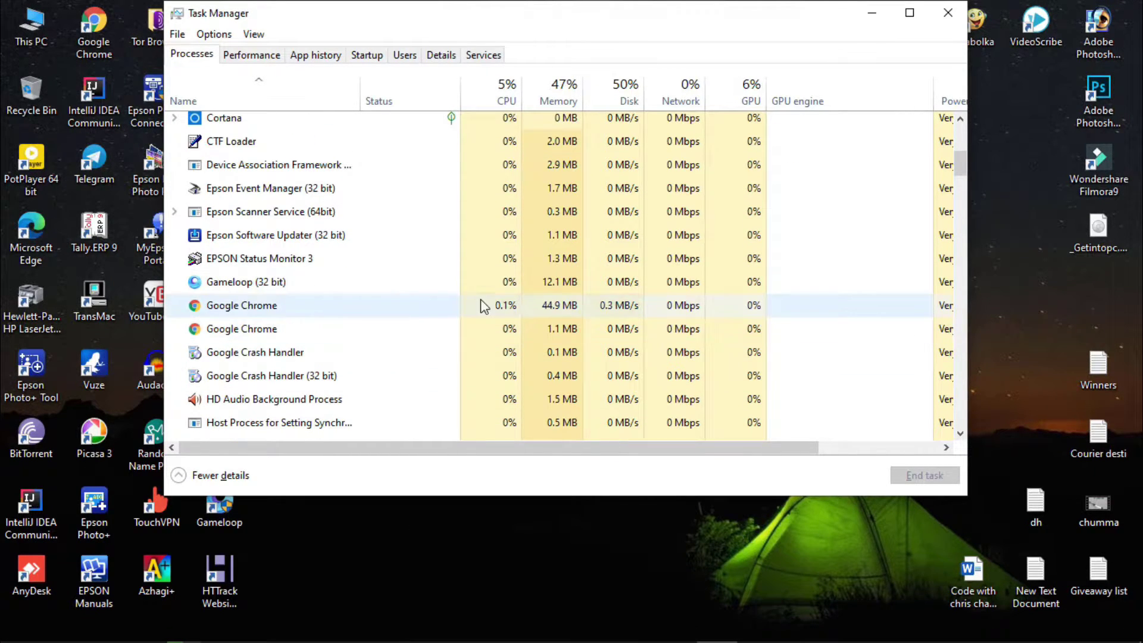
right_click(234, 308)
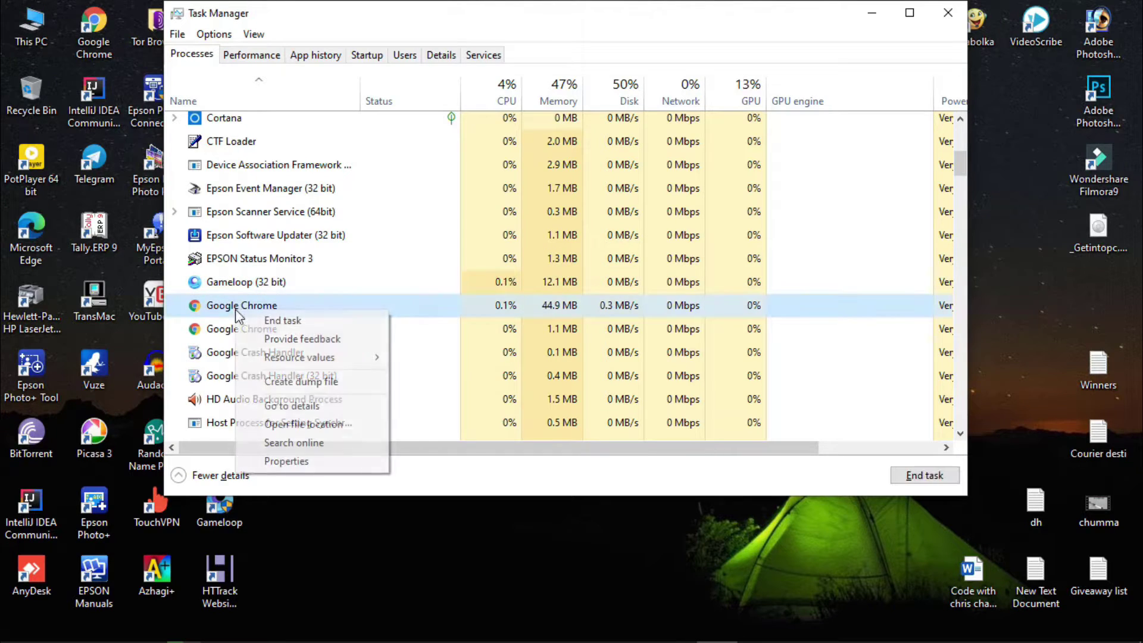
click(274, 322)
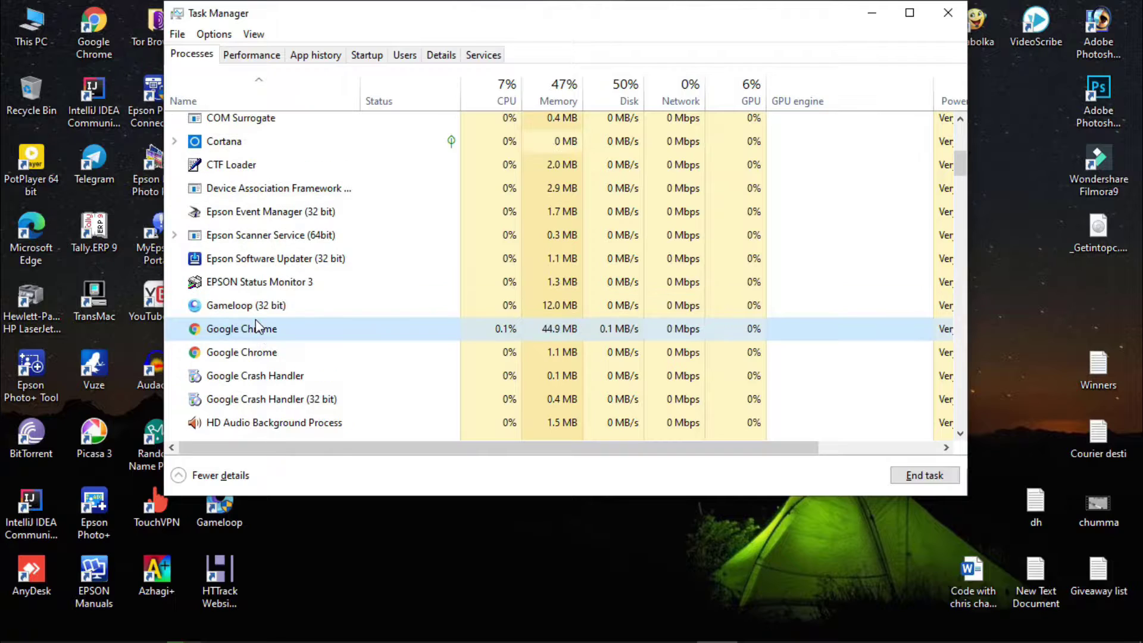
End the remaining Google Chrome processes and dismiss the unable-to-terminate error
right_click(263, 322)
click(248, 351)
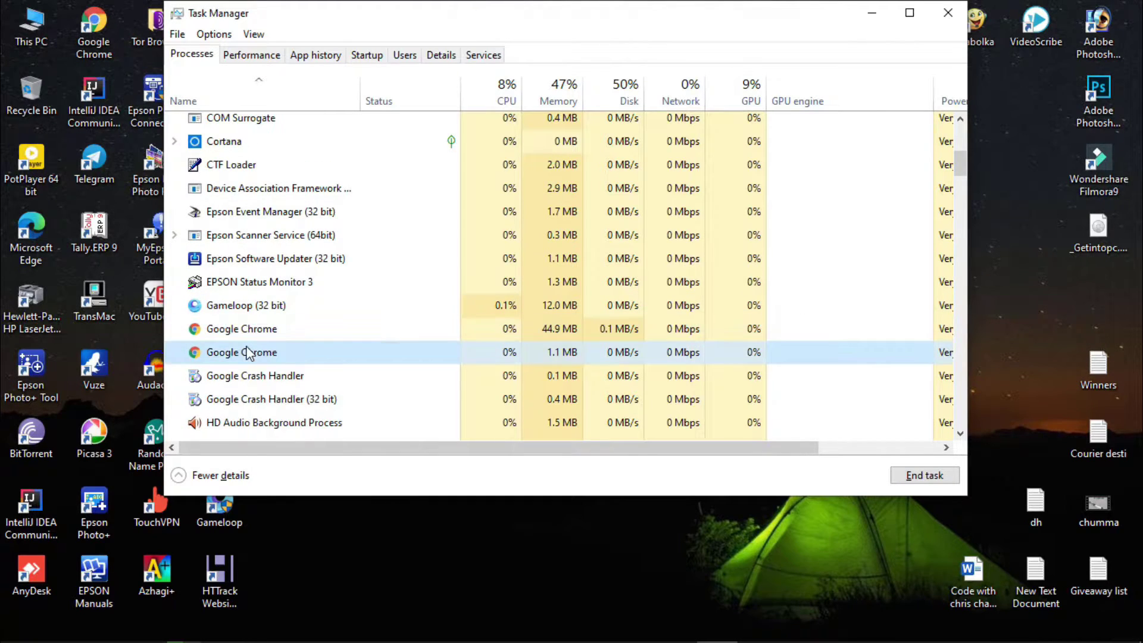
right_click(247, 350)
key(Escape)
click(277, 334)
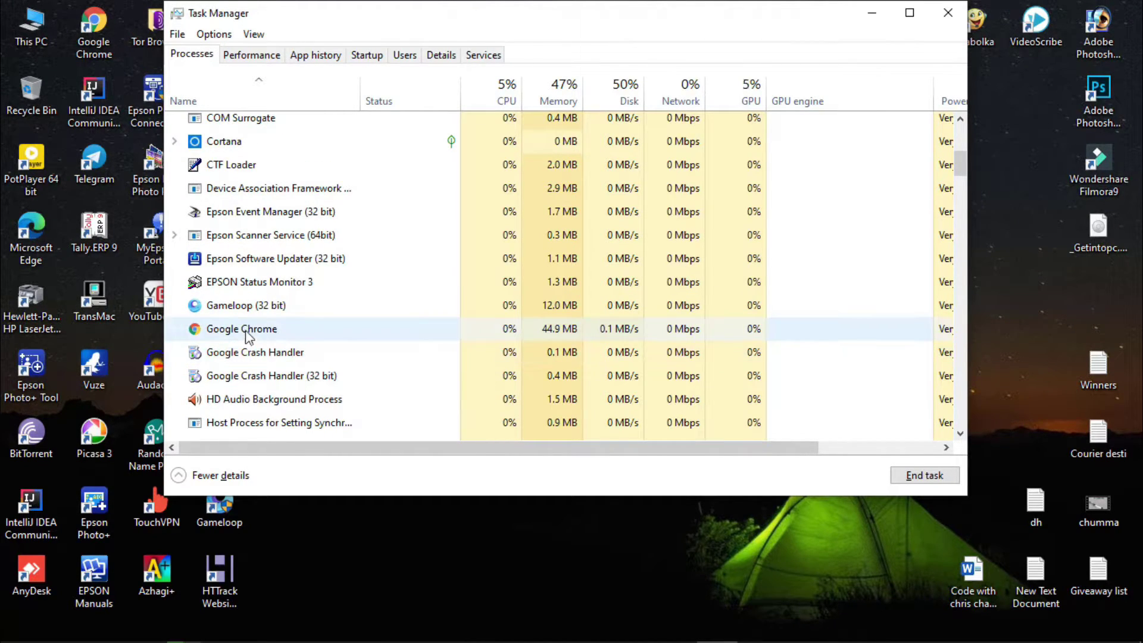
right_click(247, 332)
click(278, 341)
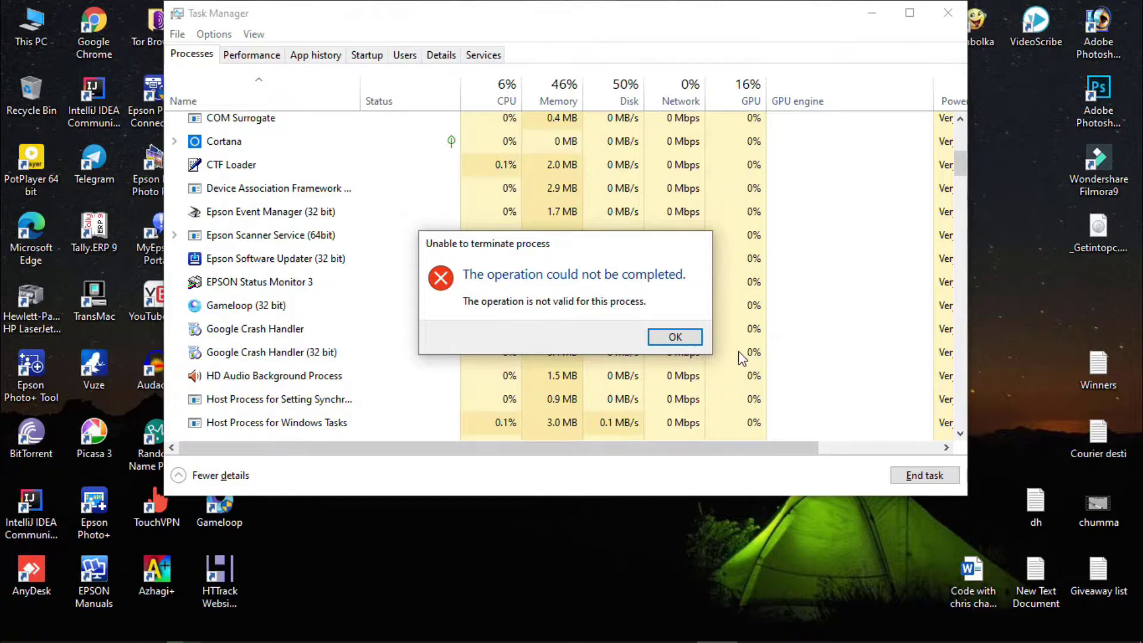
click(675, 337)
Close Task Manager and refresh the Windows desktop
scroll(352, 366, down, 8)
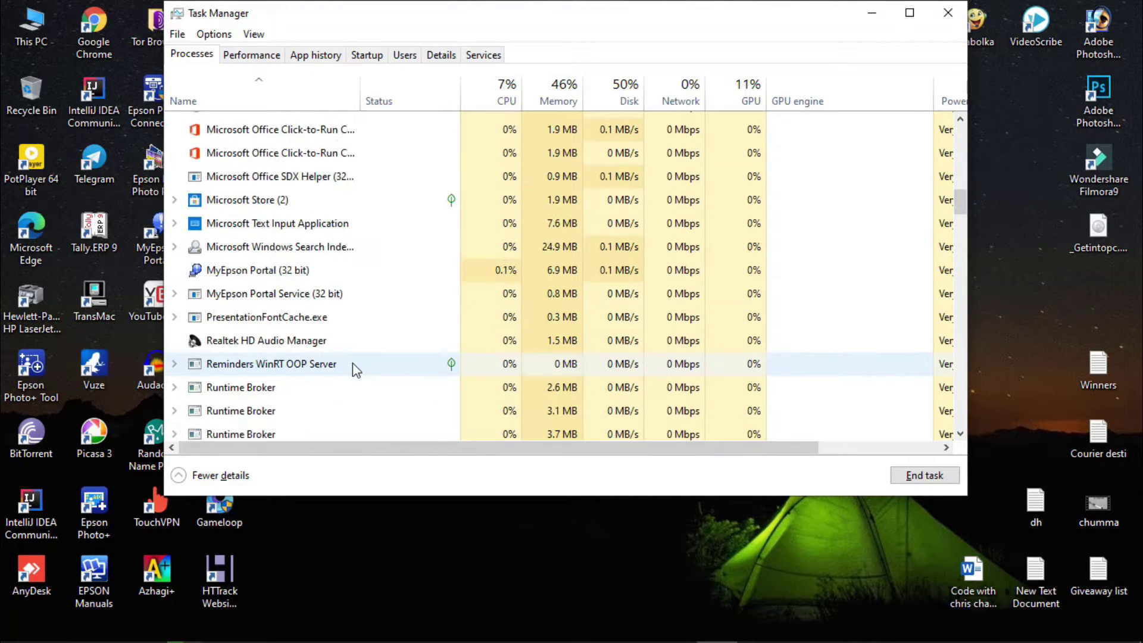
scroll(353, 366, up, 5)
scroll(353, 367, up, 10)
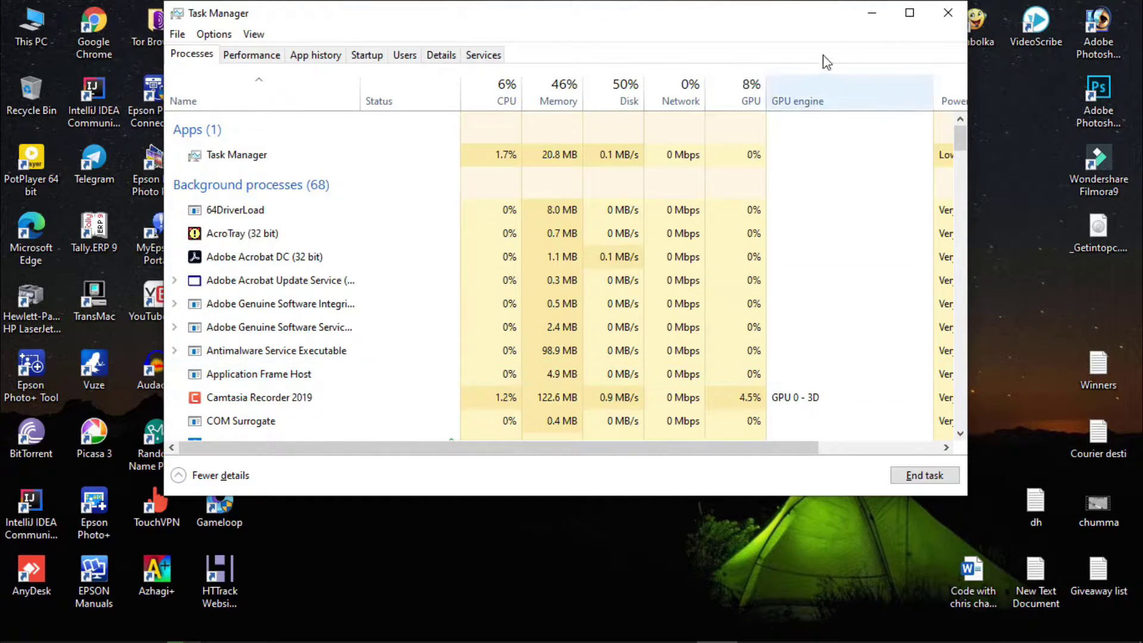
click(948, 13)
right_click(667, 156)
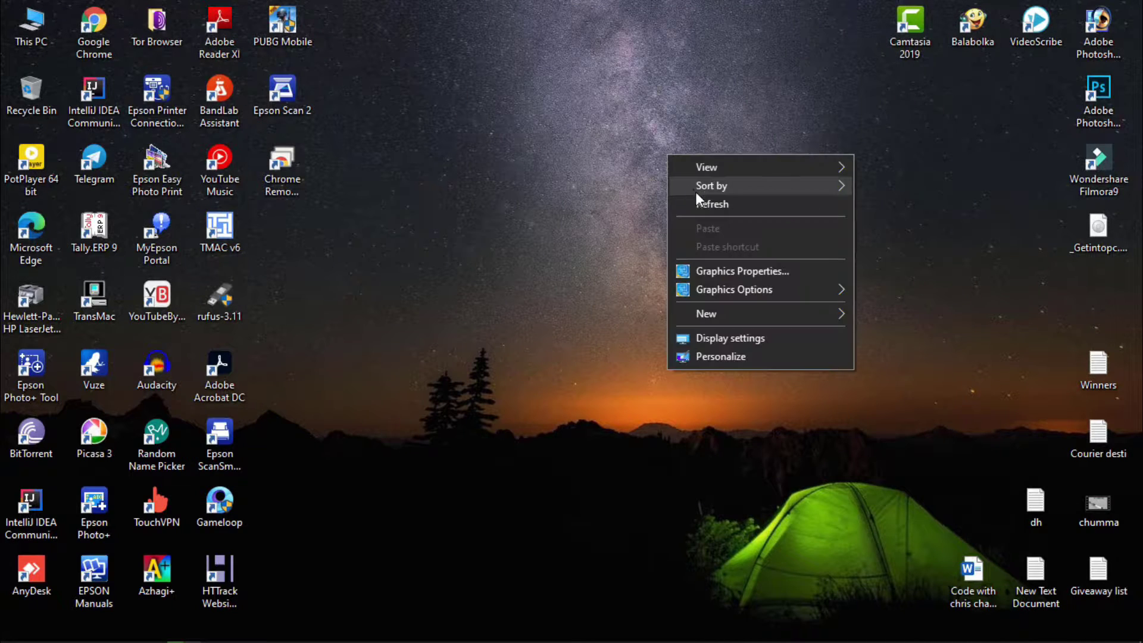
click(701, 203)
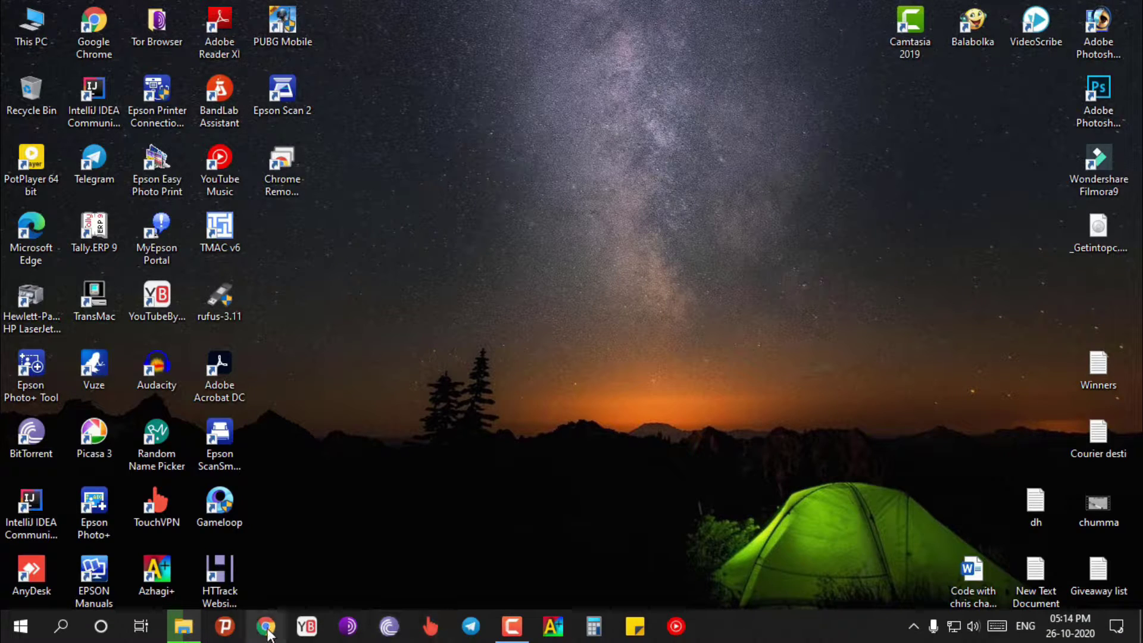
Relaunch Chrome from the taskbar, browse the Google apps grid, then close it
click(267, 628)
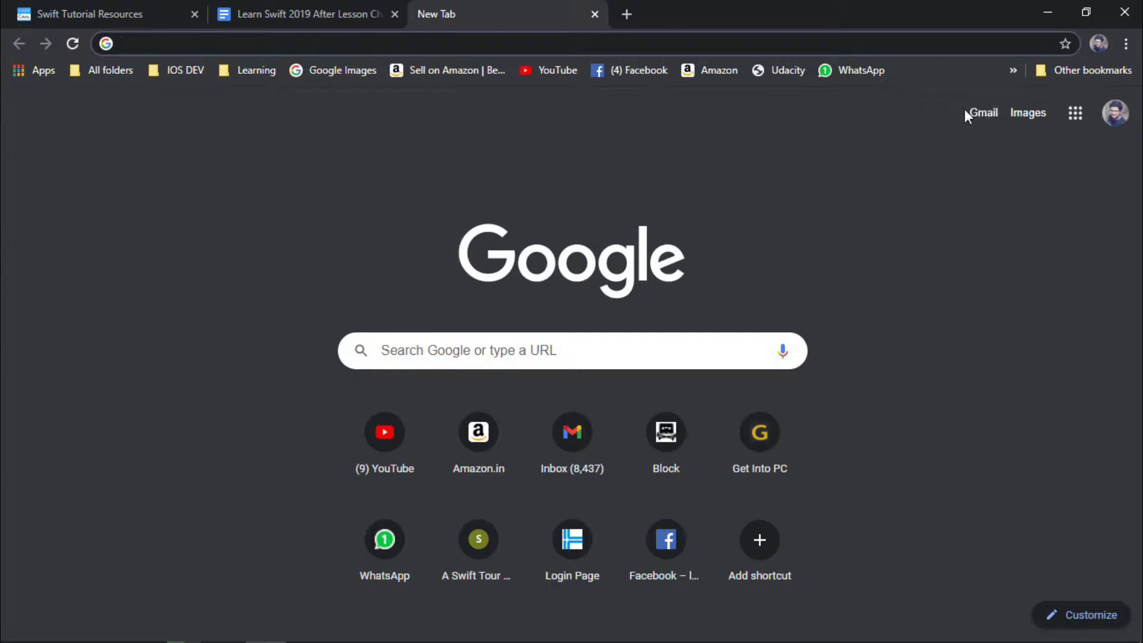
click(1076, 116)
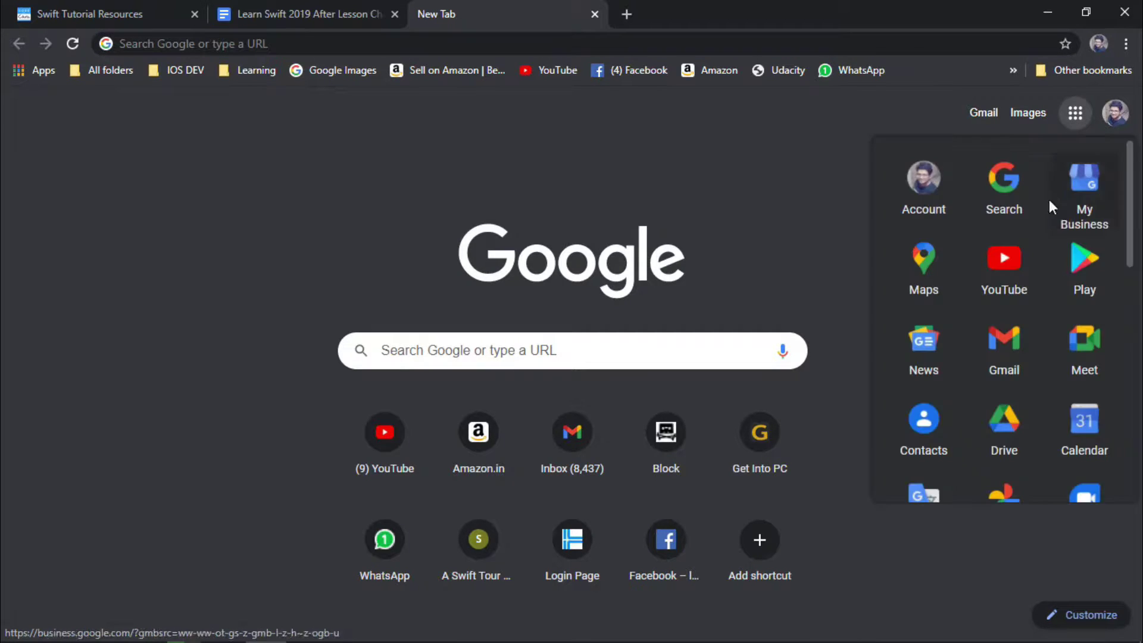
scroll(1048, 208, down, 10)
scroll(1057, 328, up, 10)
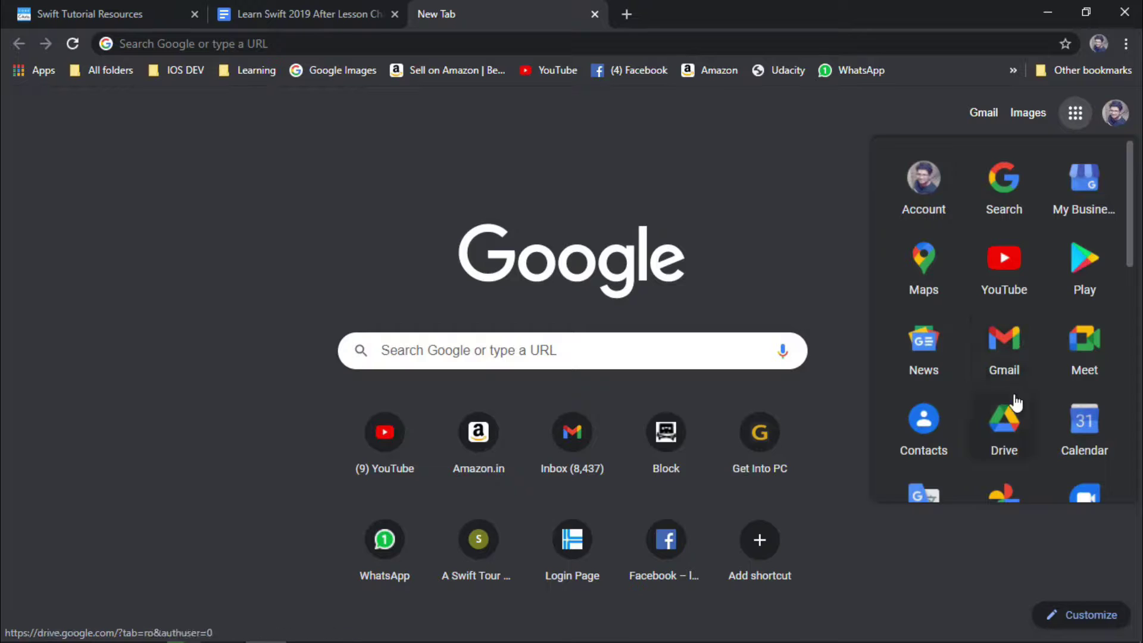
scroll(1012, 405, down, 1)
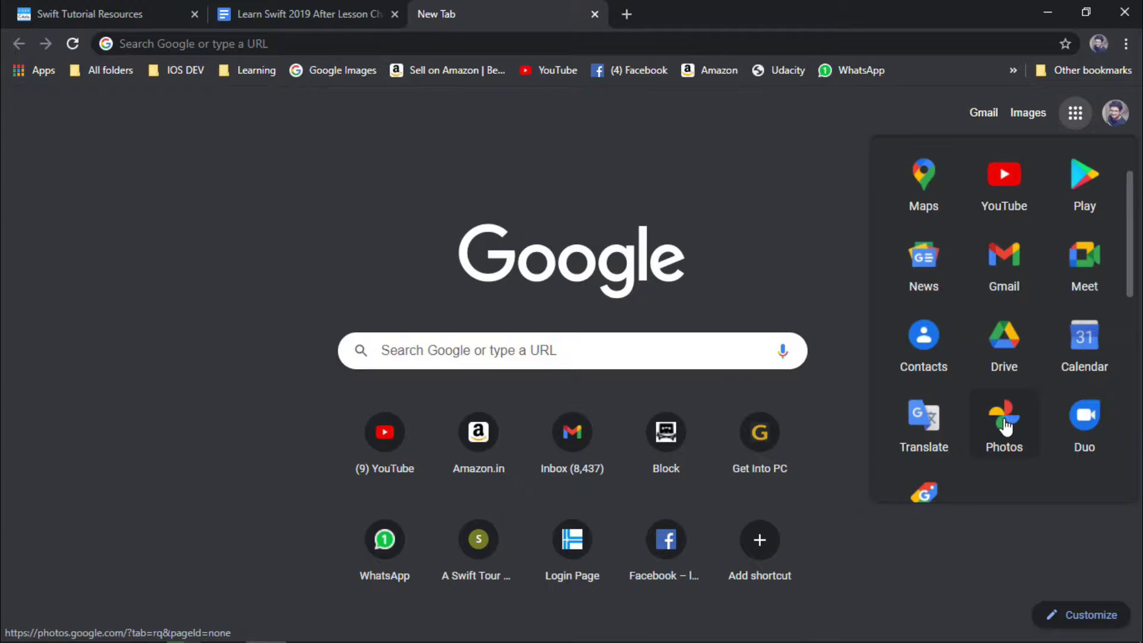
click(817, 268)
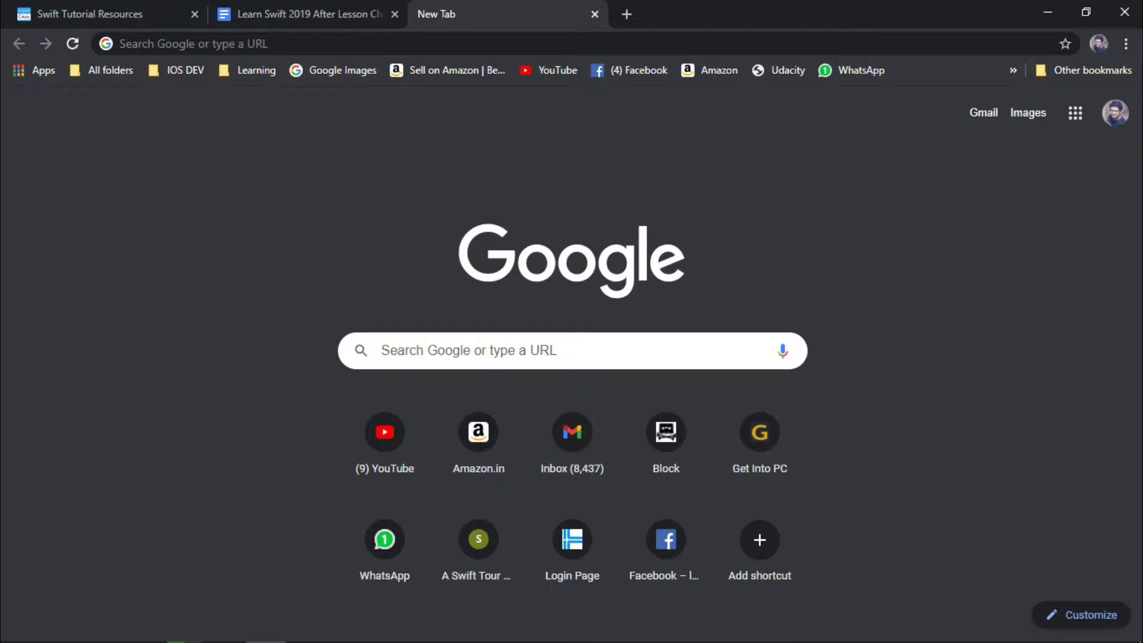
Start adding a new Chrome profile and name it 'Example'
click(1098, 46)
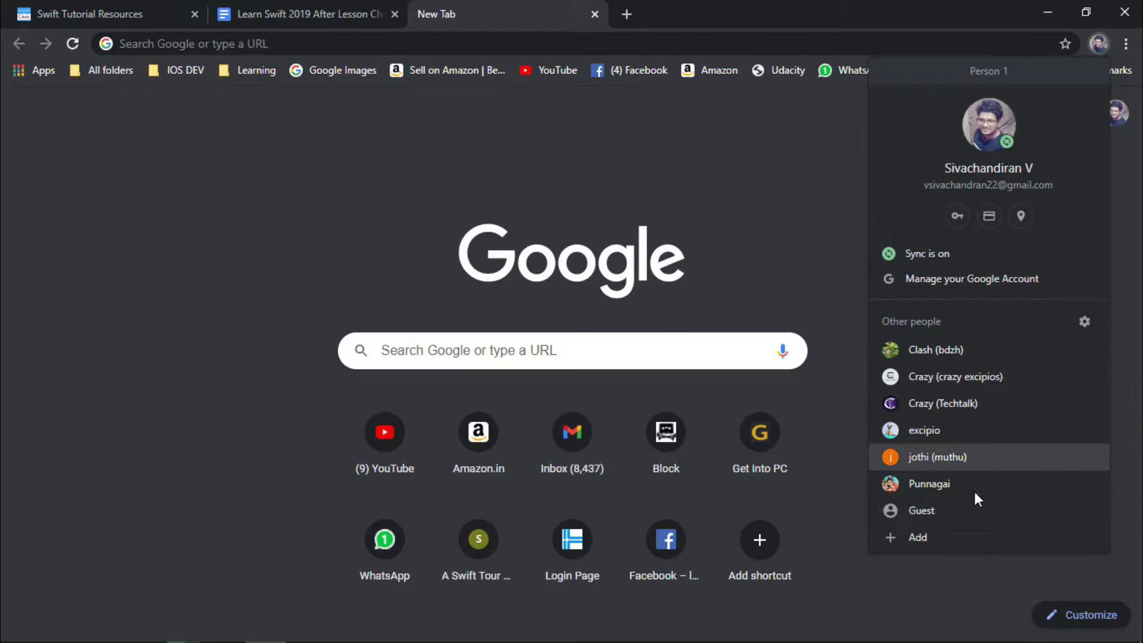
click(941, 535)
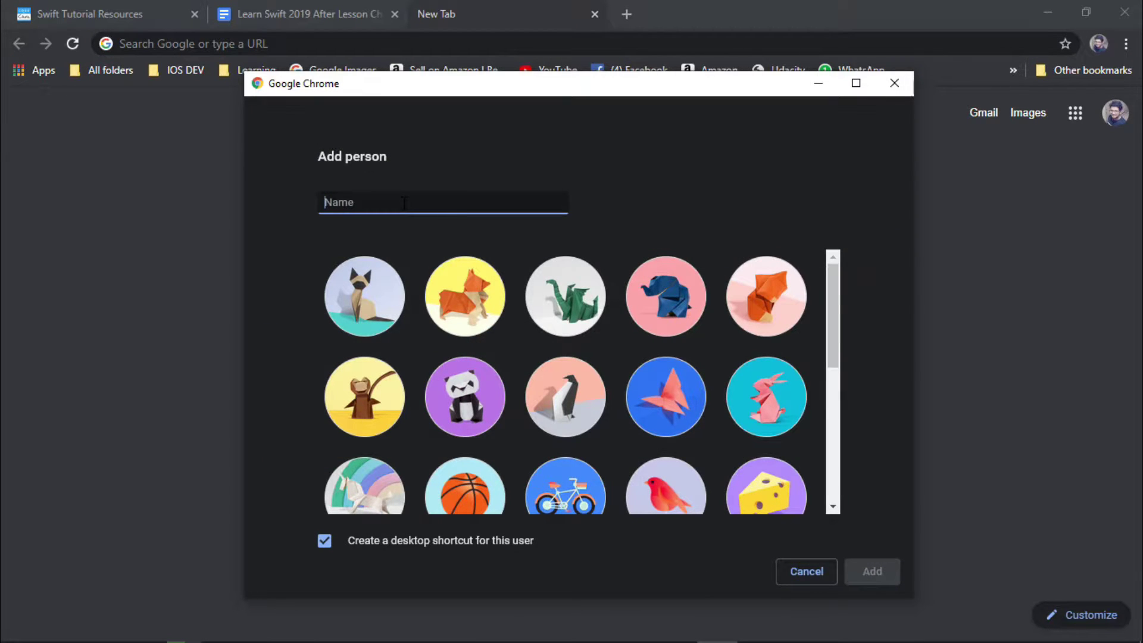
text(Example)
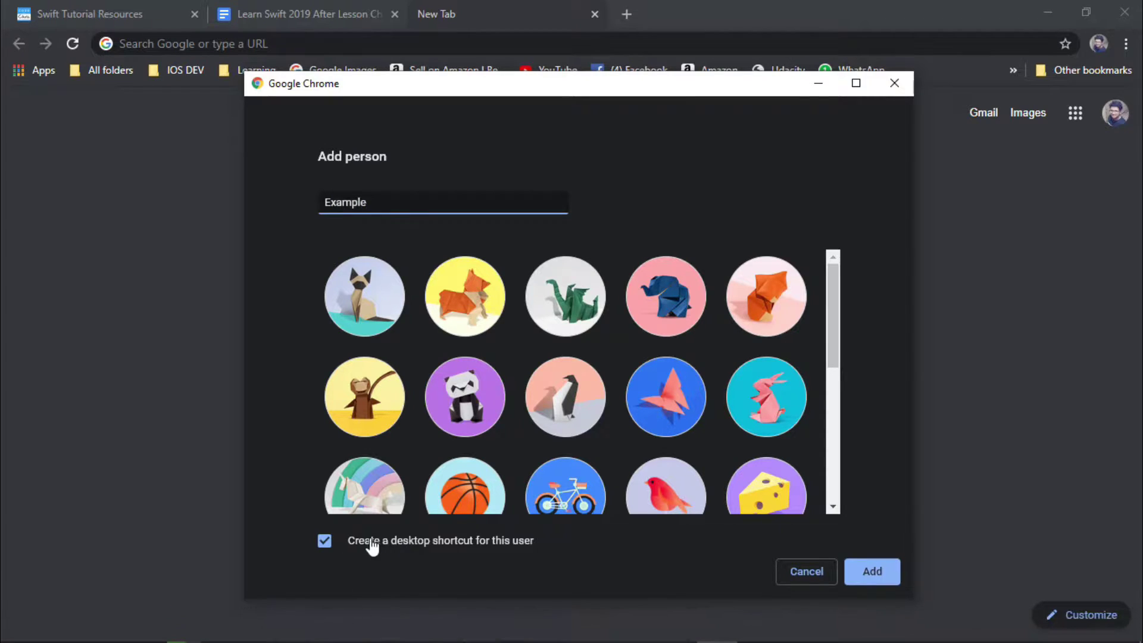
Back in the Add person window, skip the desktop shortcut and create the profile
key(super+d)
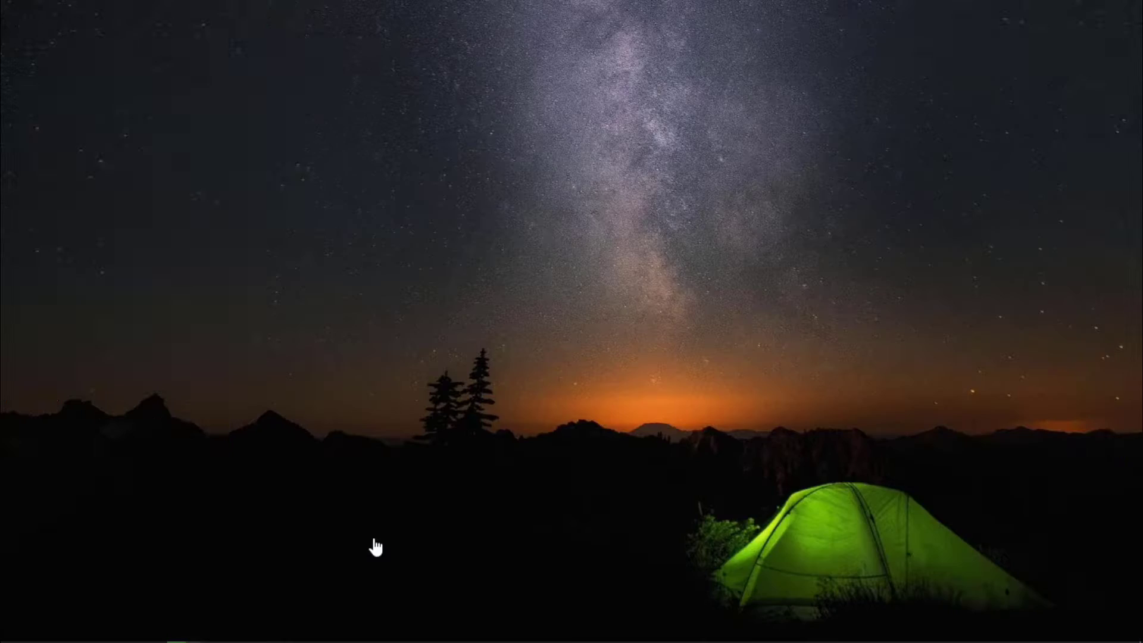
drag(348, 134, 248, 295)
click(400, 329)
key(alt+Tab)
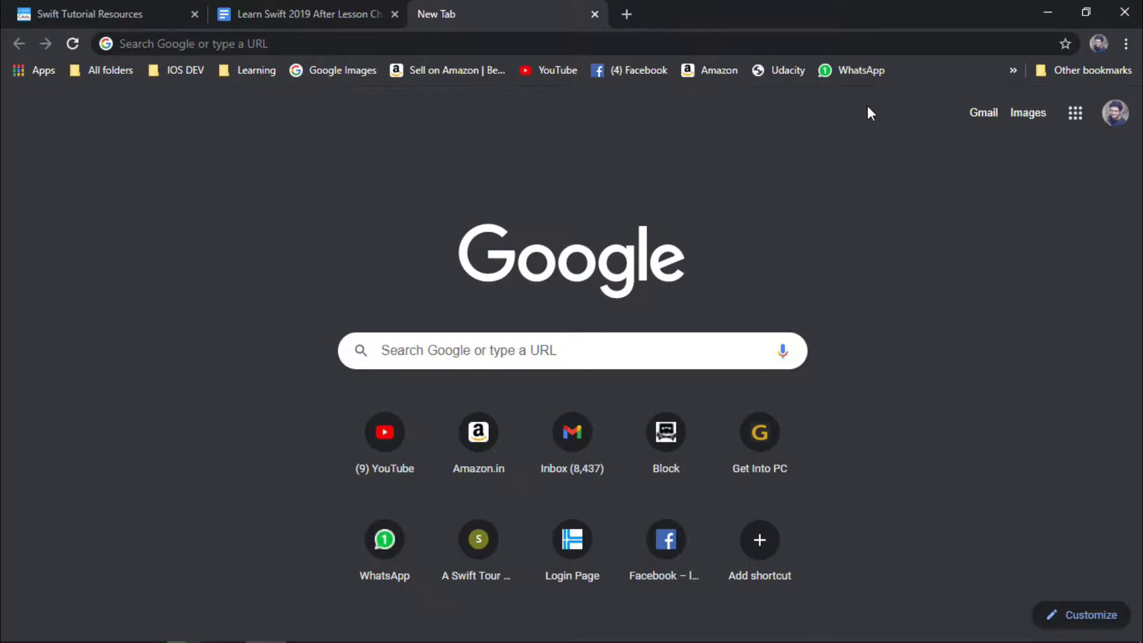
key(alt+Tab)
click(484, 290)
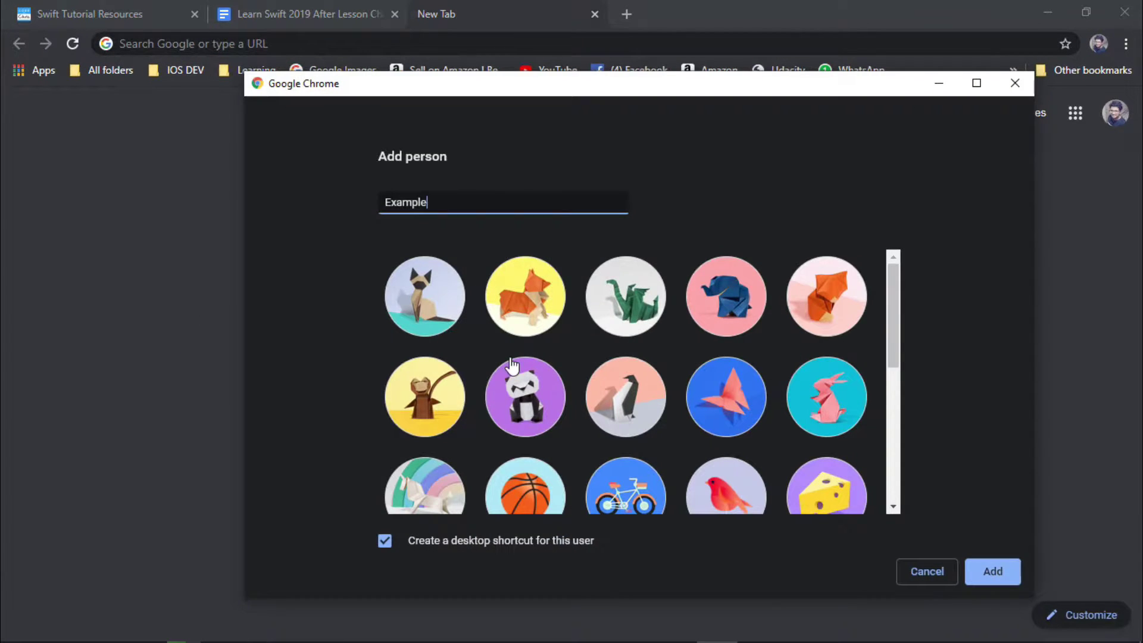
click(445, 546)
click(993, 572)
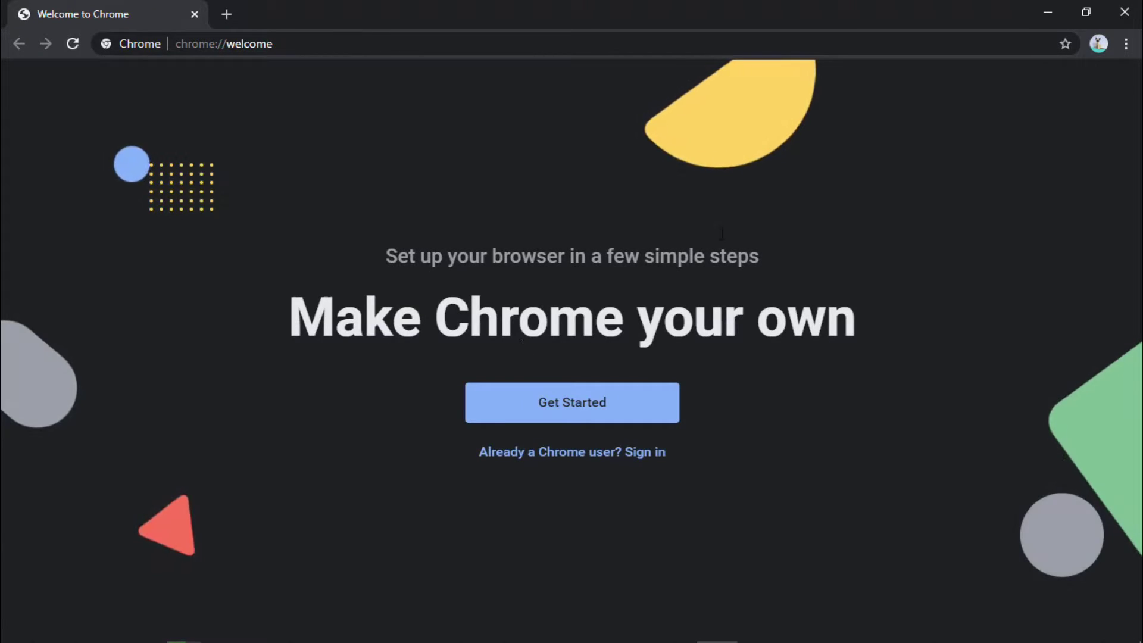
Dismiss the new profile's account menu and begin signing in to Google
click(1097, 45)
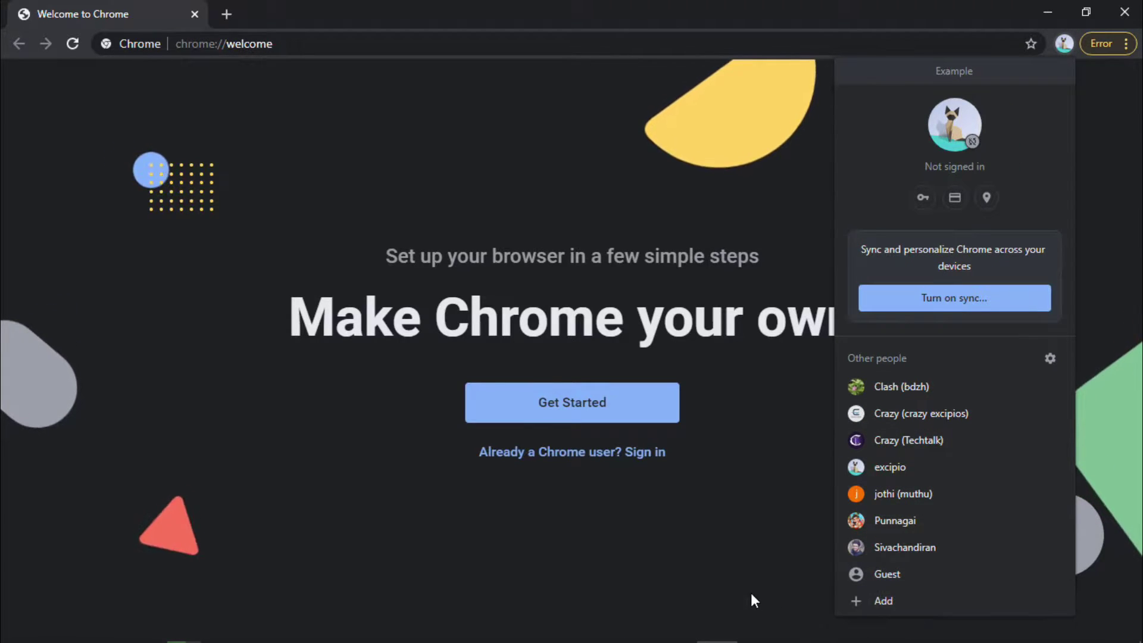
click(725, 536)
click(616, 454)
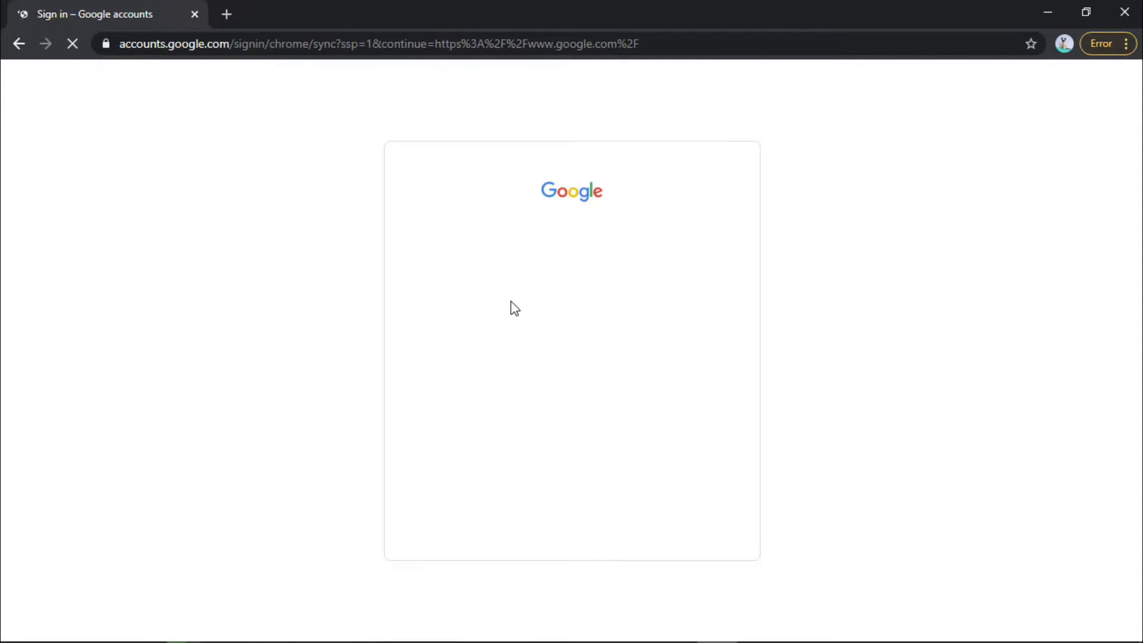
Enter the account's email address and password to sign in
click(552, 343)
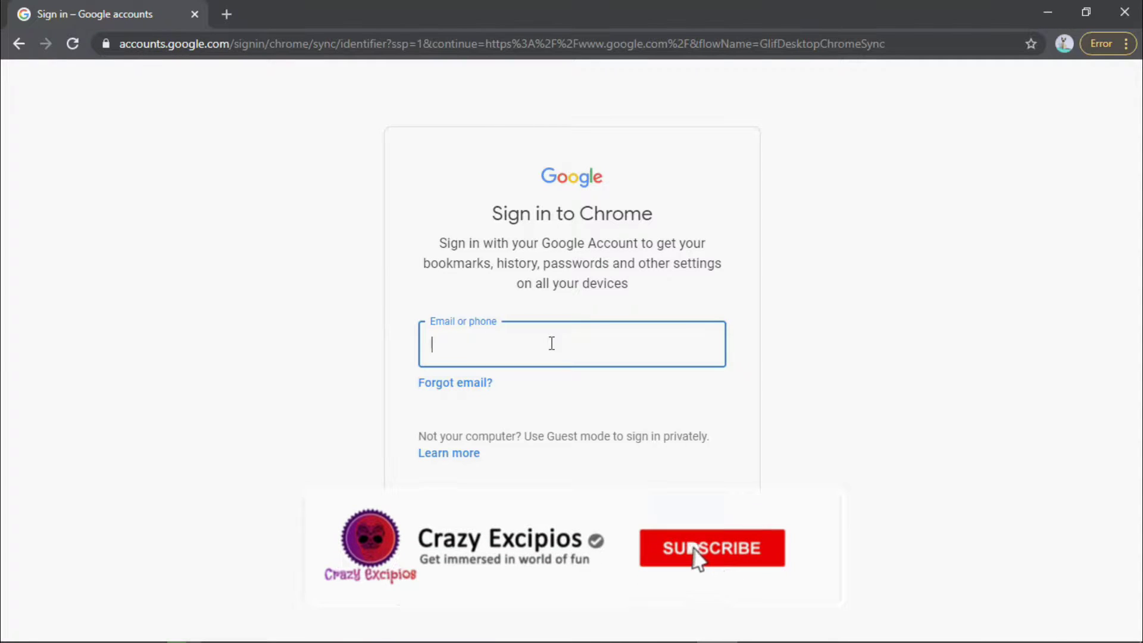
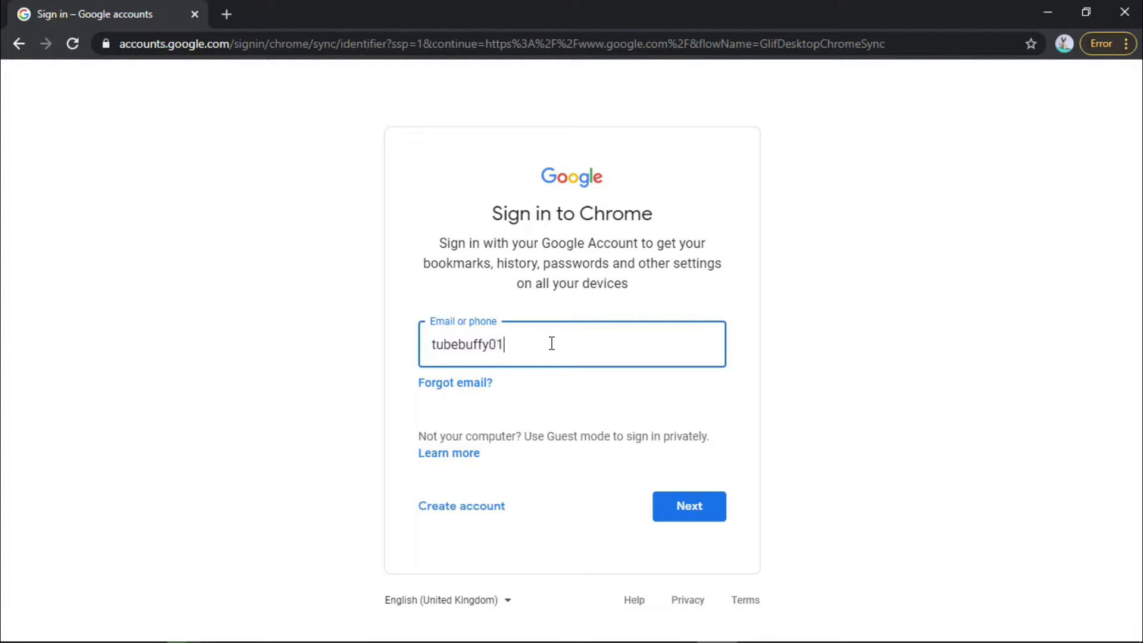
key(Return)
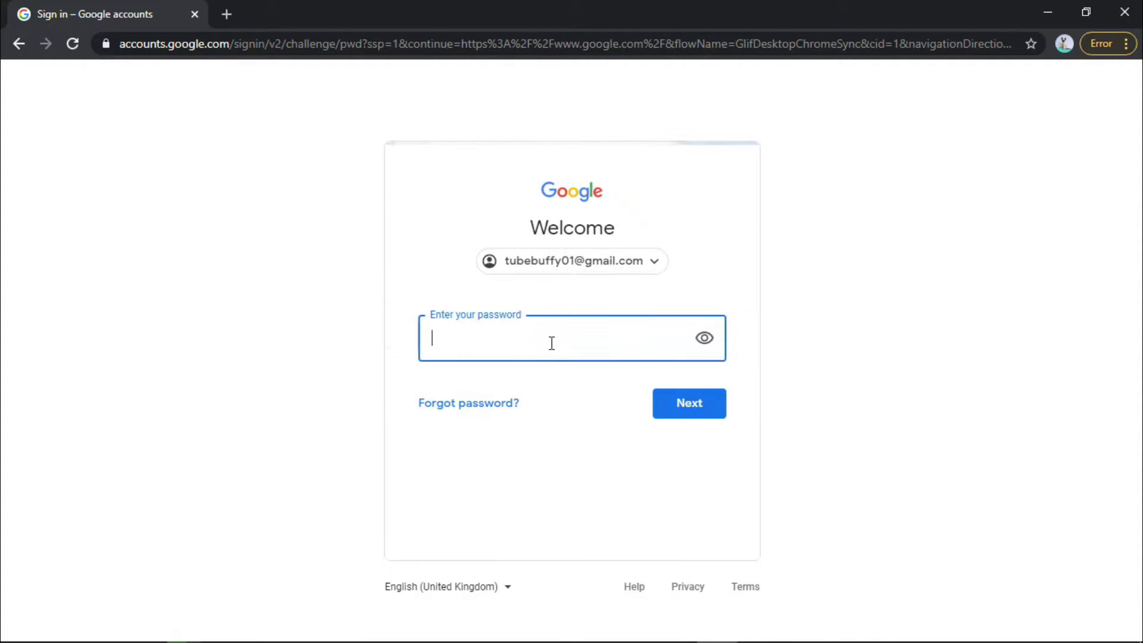
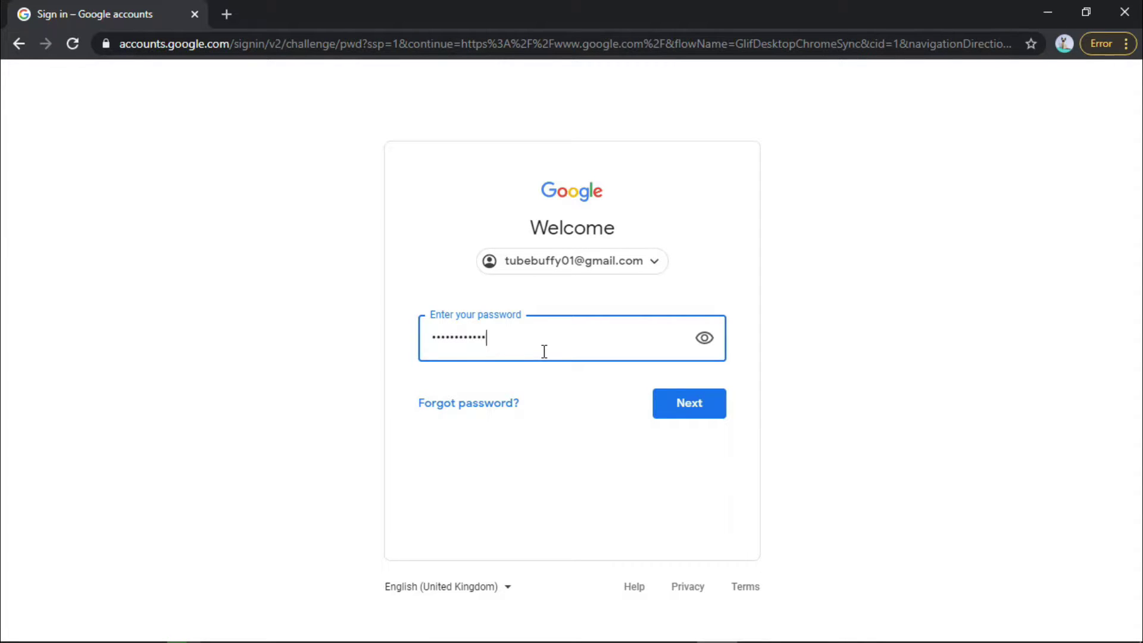
click(702, 419)
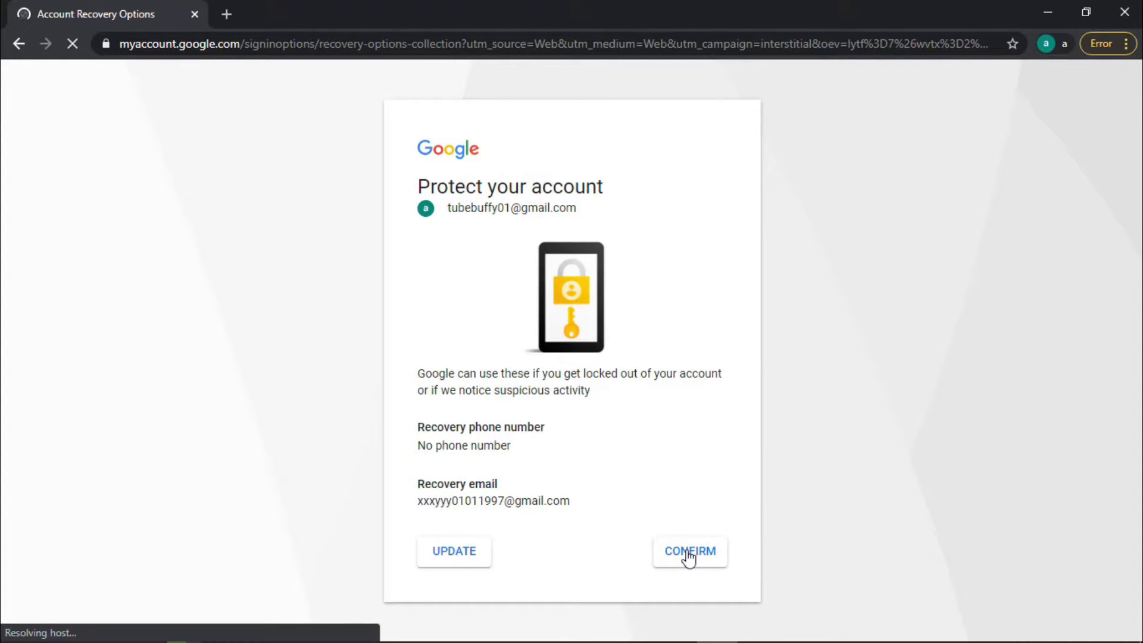
Confirm the current recovery options and accept 'Yes, I'm in' for sync
click(689, 553)
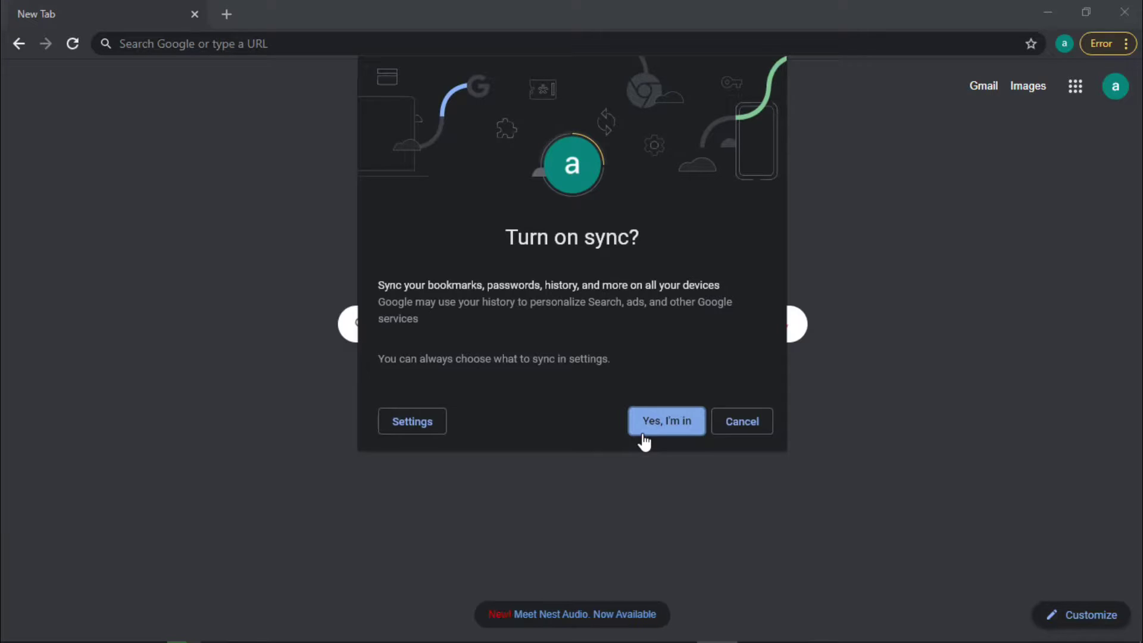
click(645, 440)
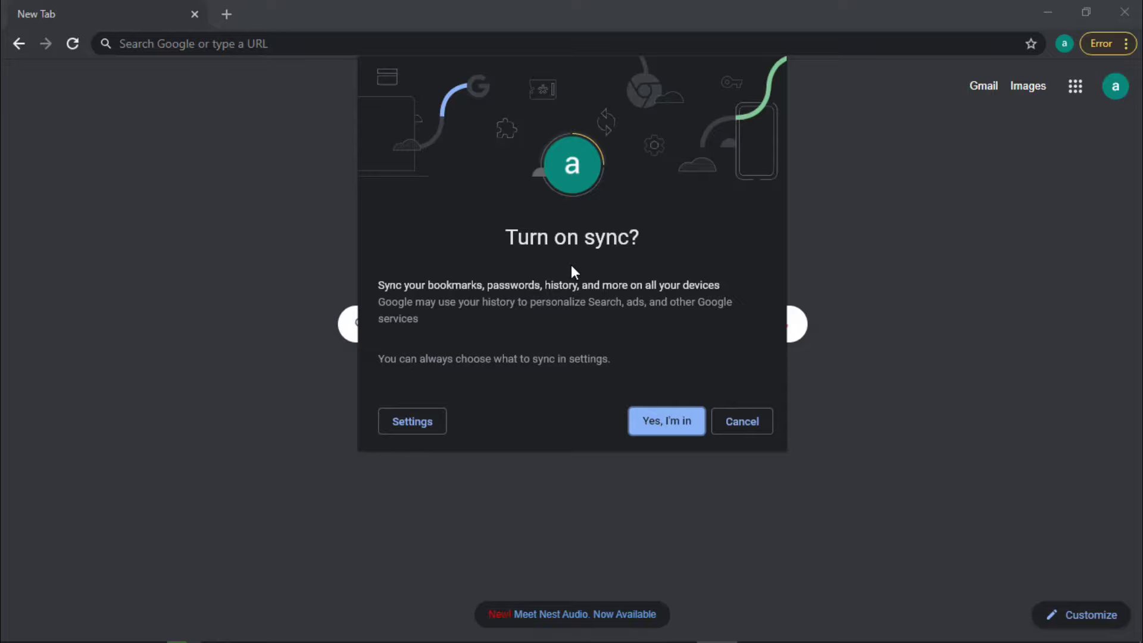
click(676, 421)
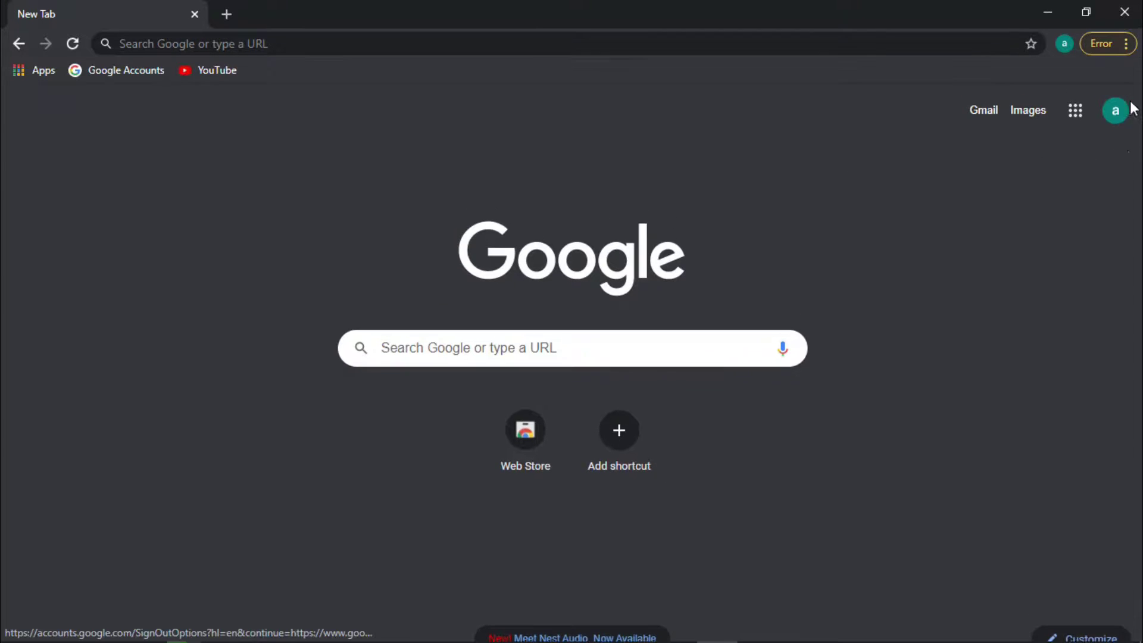
Remove the IDM Integration Module extension from the Chrome menu's new-extension warning
click(1115, 43)
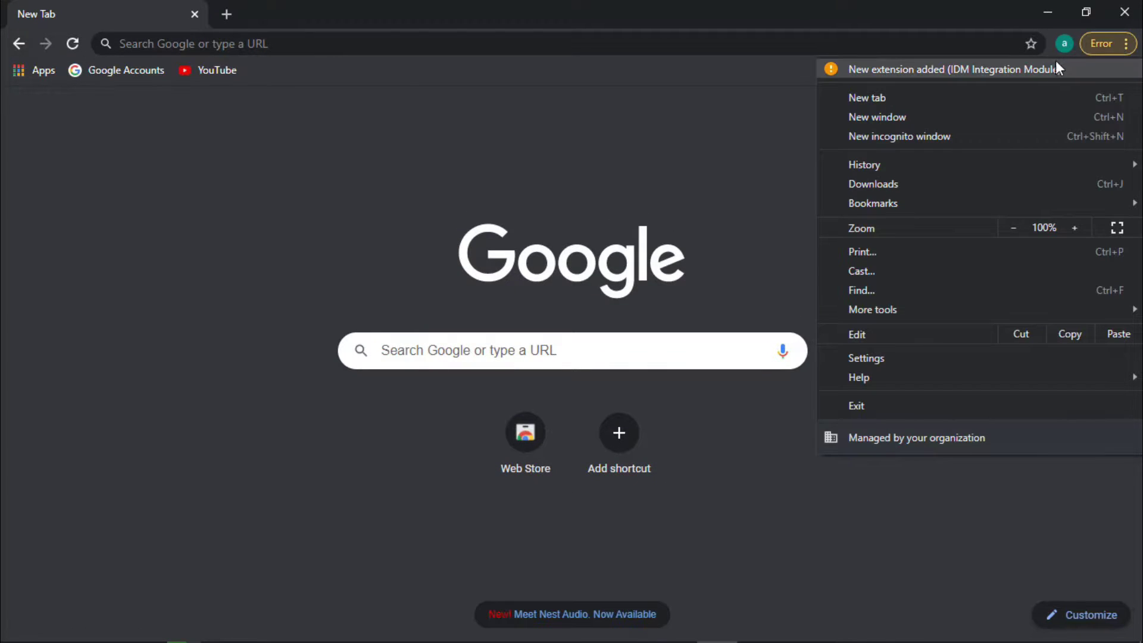
click(1050, 71)
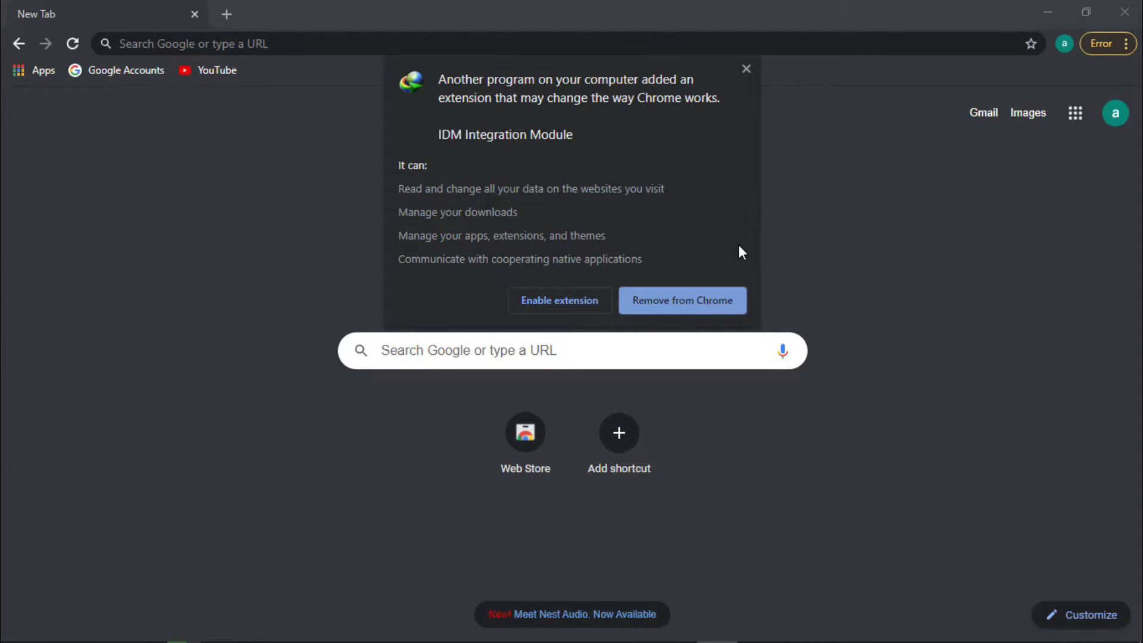
click(679, 316)
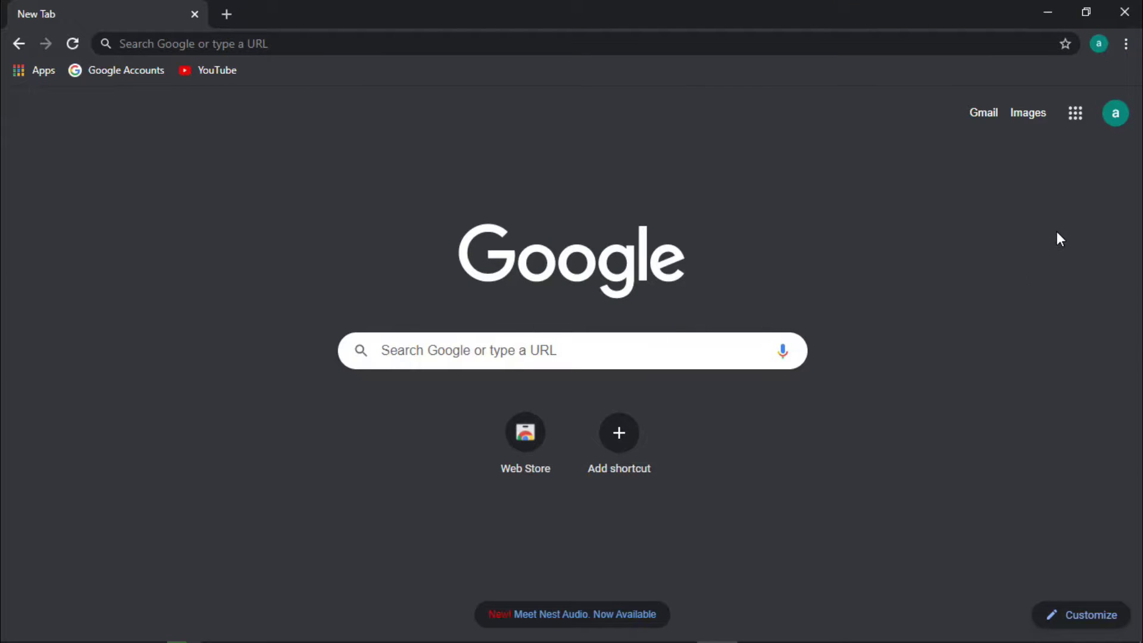
Show and hide the Google apps grid, then bring it up again
click(1072, 125)
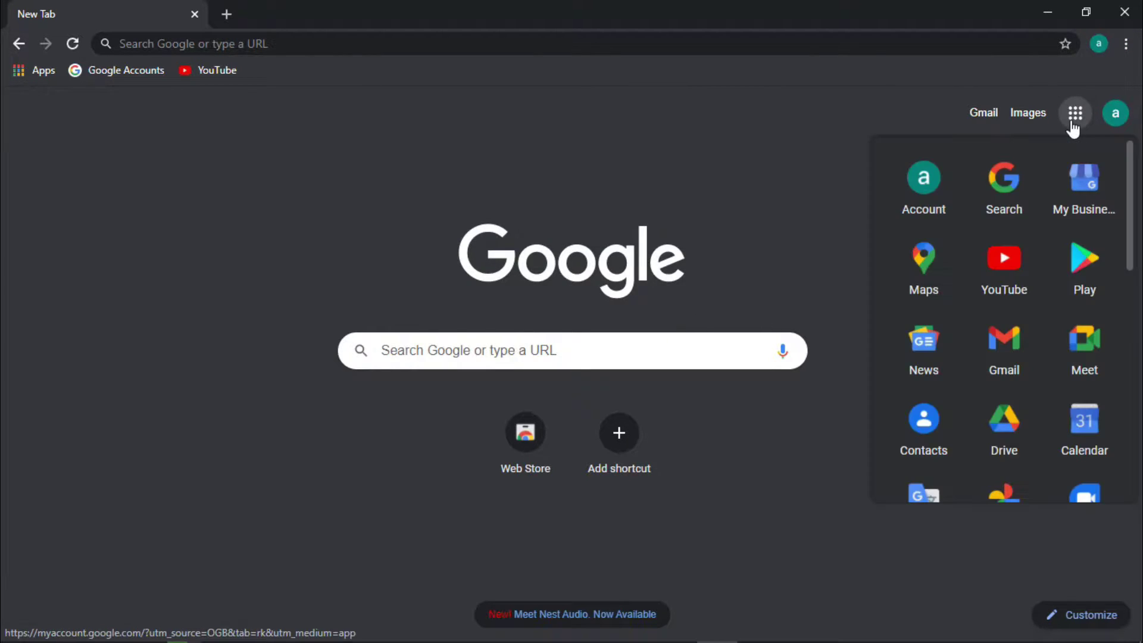
click(567, 133)
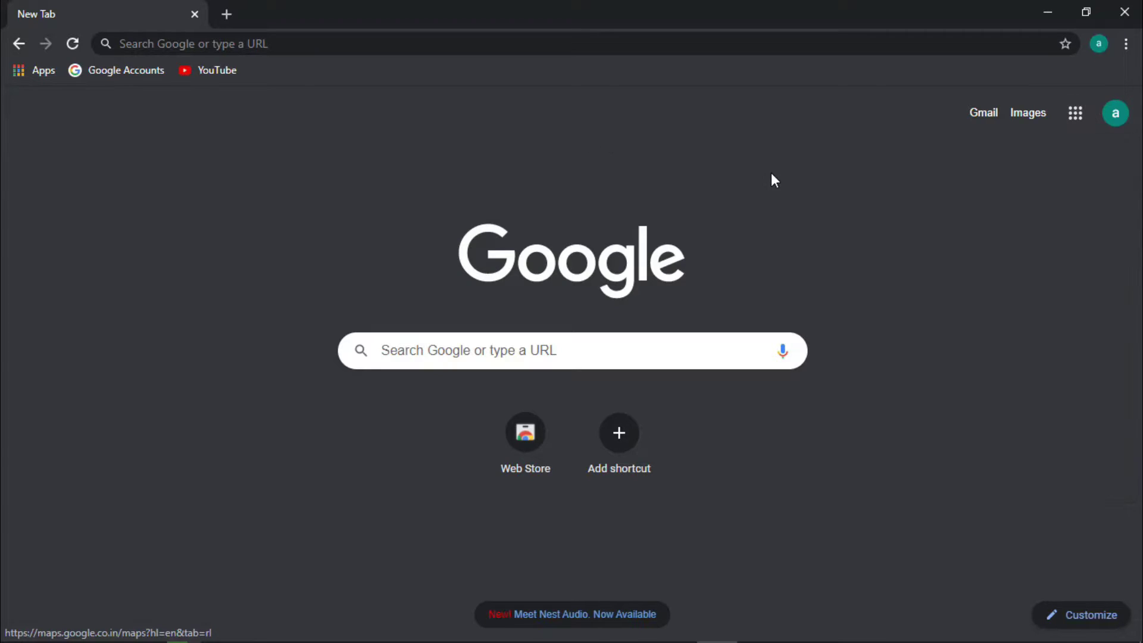
click(1074, 126)
Scroll through the Google apps grid, reopen it, and launch Google Drive
scroll(1023, 321, down, 3)
scroll(1023, 322, down, 2)
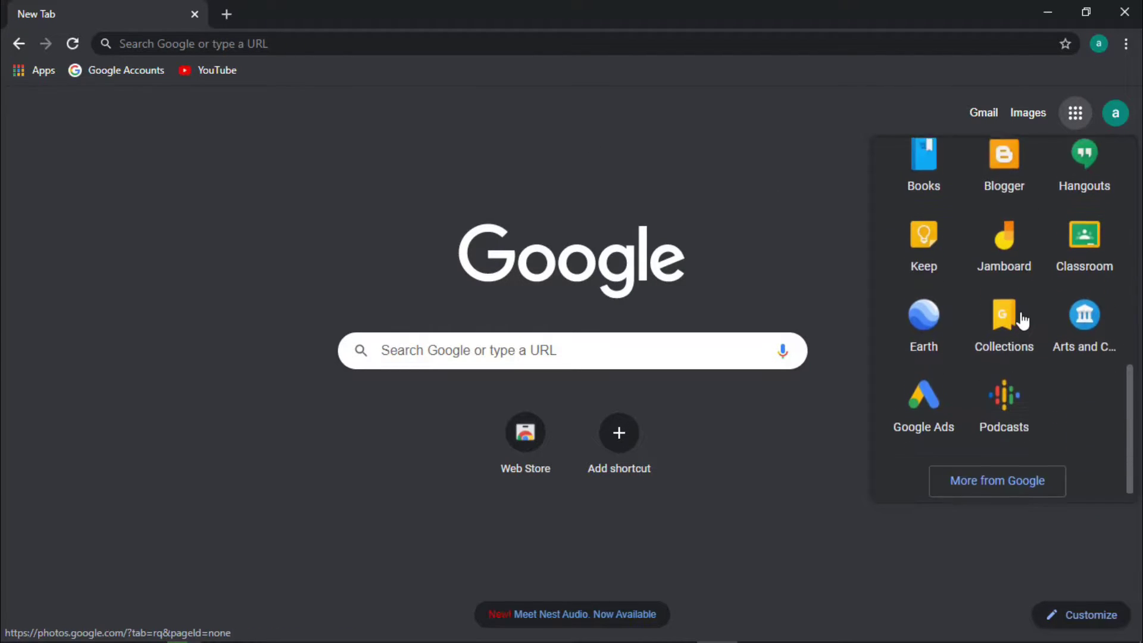
scroll(1024, 322, up, 6)
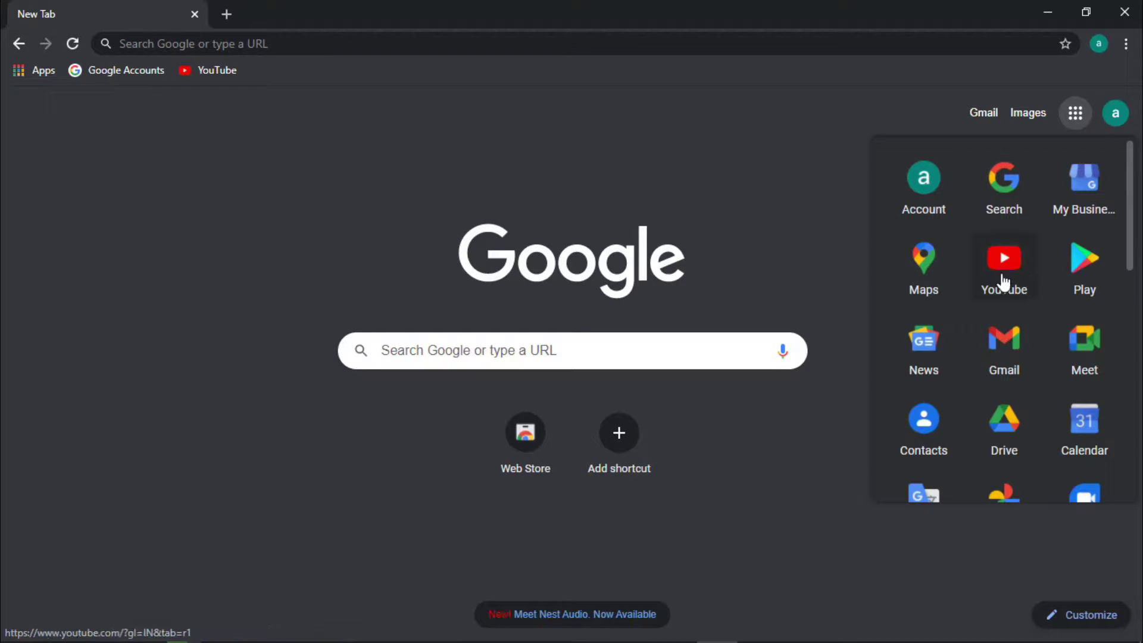
click(758, 244)
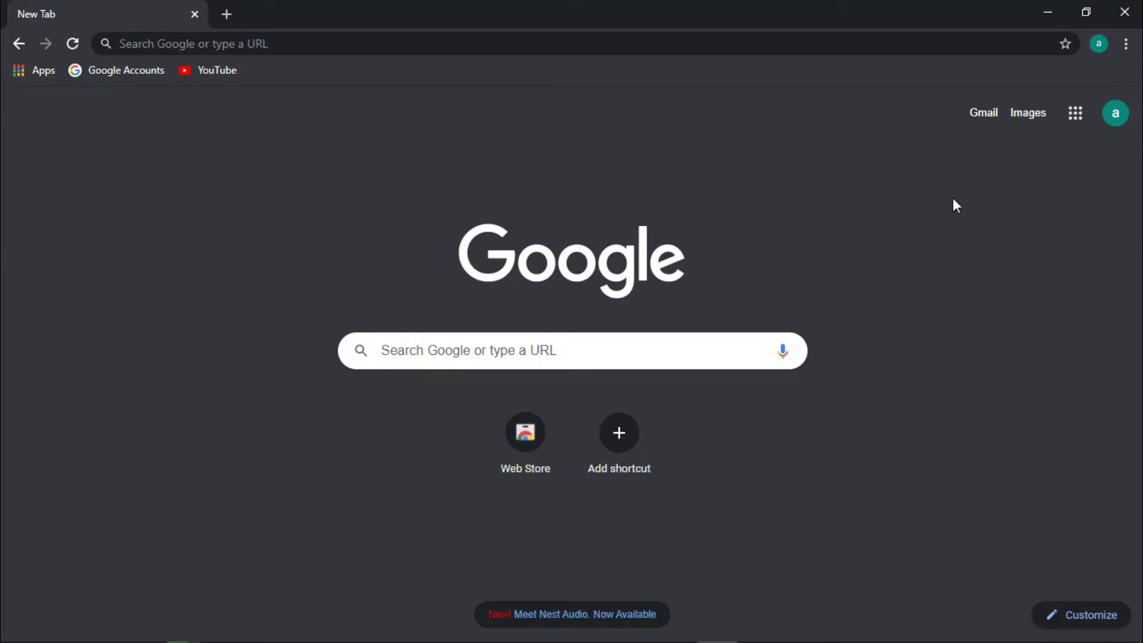
click(1076, 112)
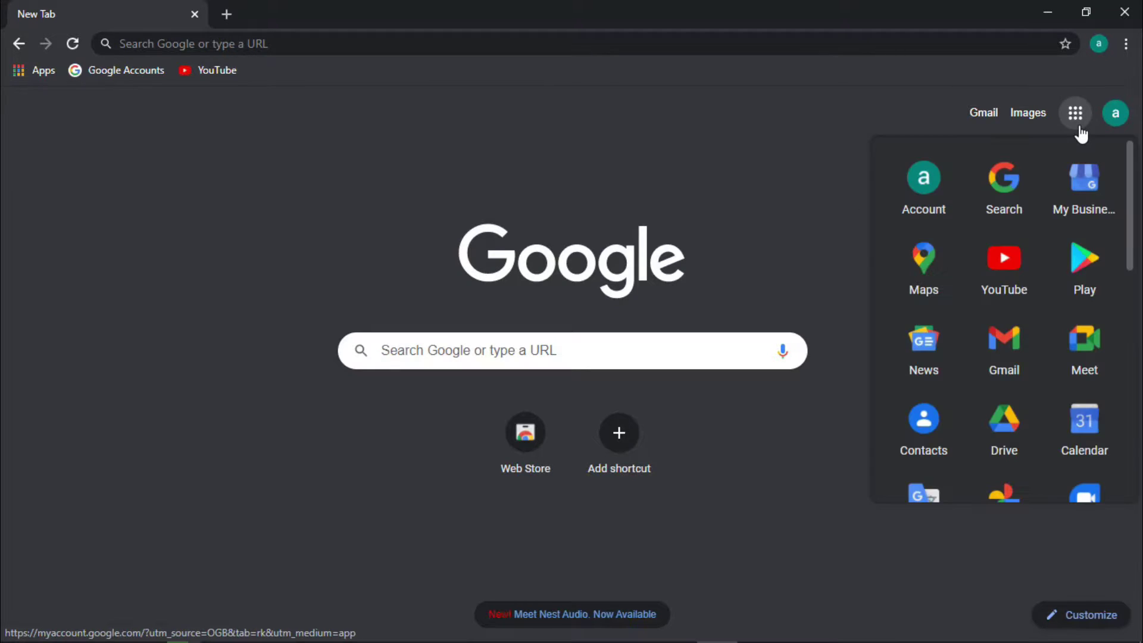
click(1015, 417)
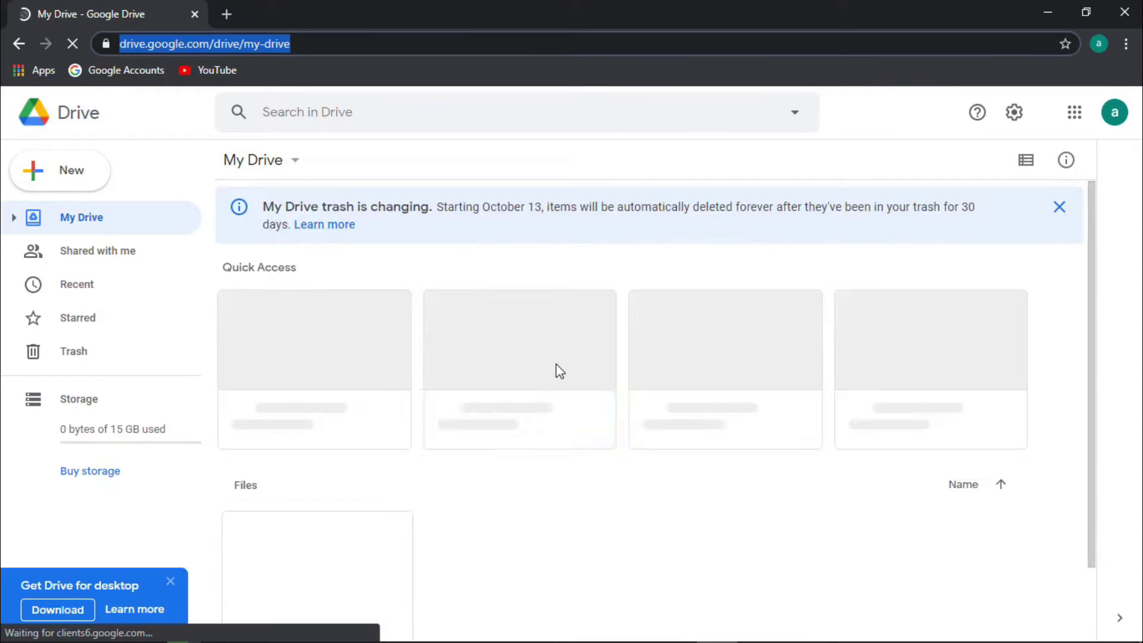
Open the Storage page via the '0 bytes of 15 GB used' sidebar link
scroll(619, 337, down, 1)
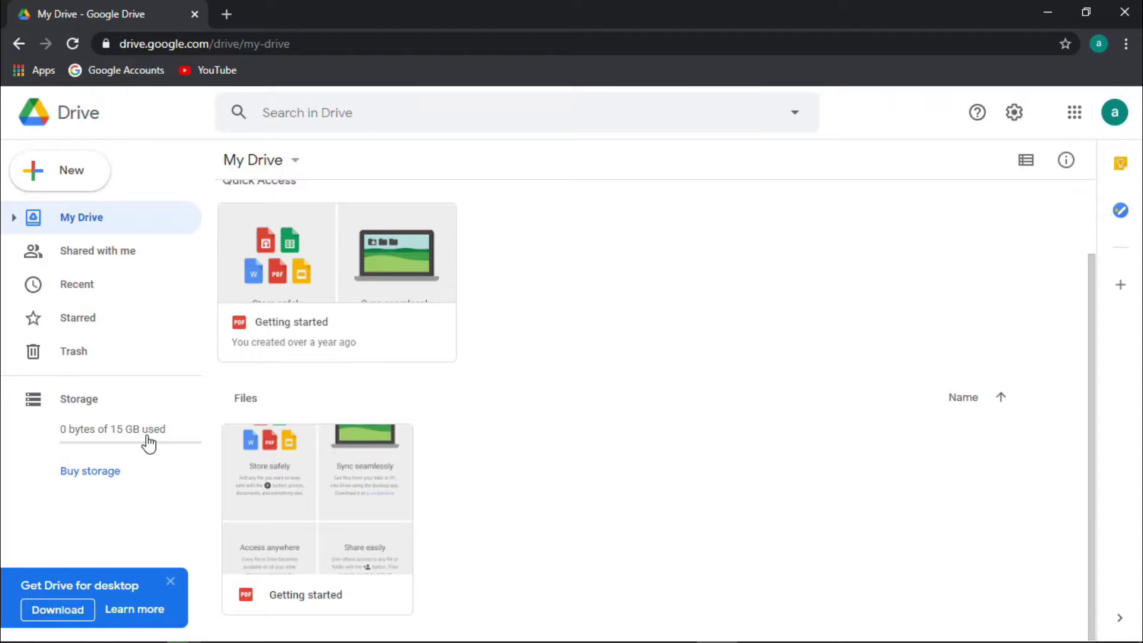
click(110, 439)
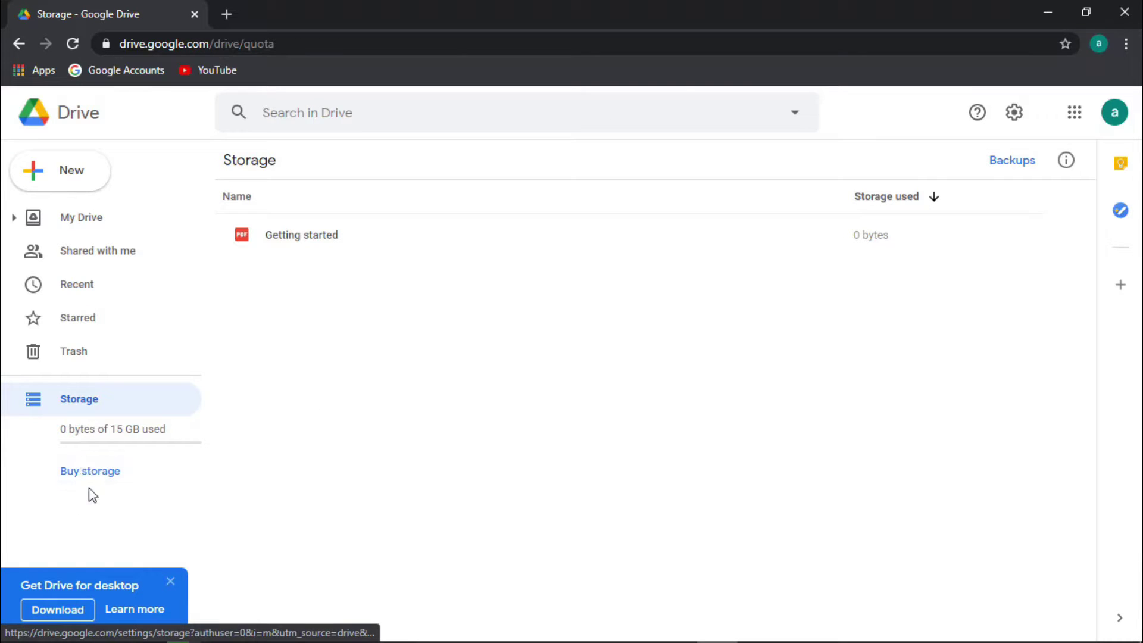
Open Buy storage and scroll through the Google One plans and prices
click(91, 471)
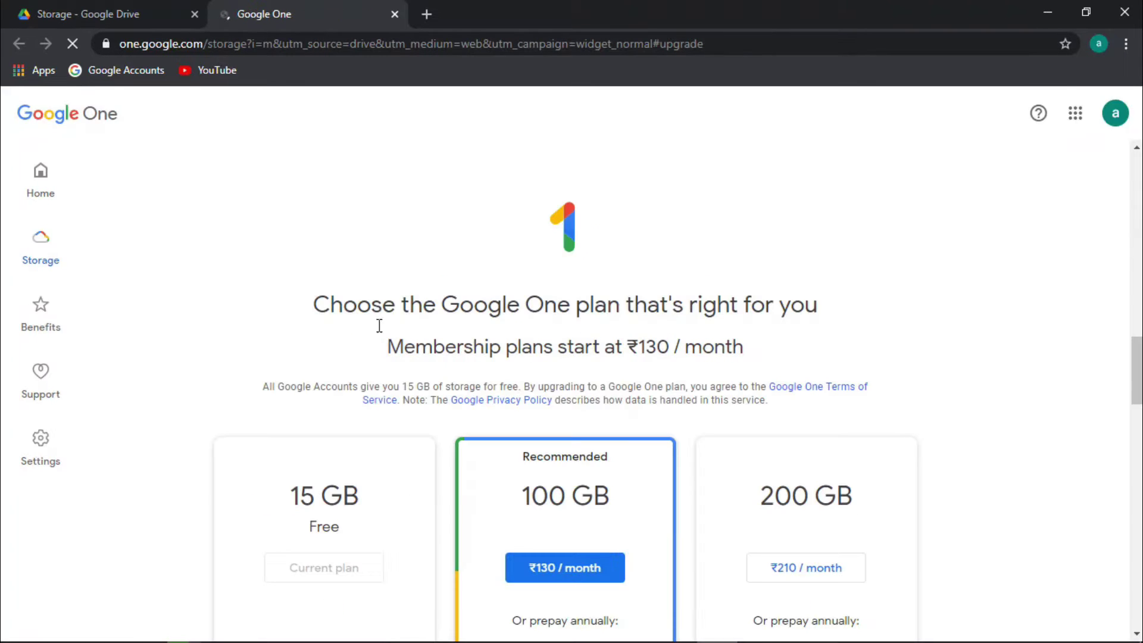
scroll(401, 350, down, 7)
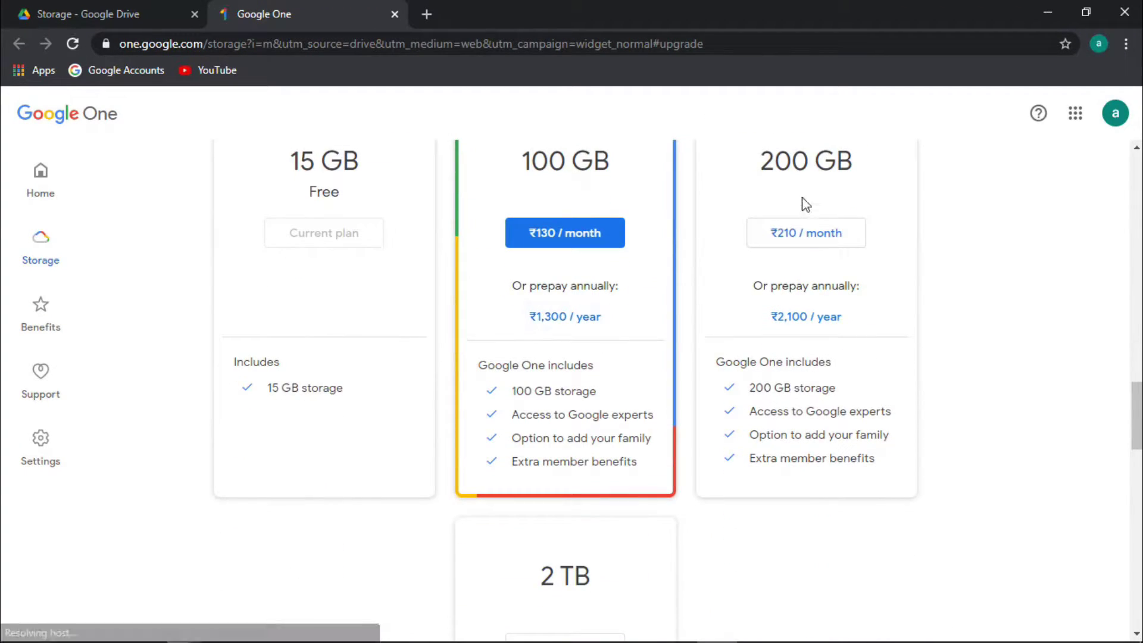
scroll(823, 345, down, 1)
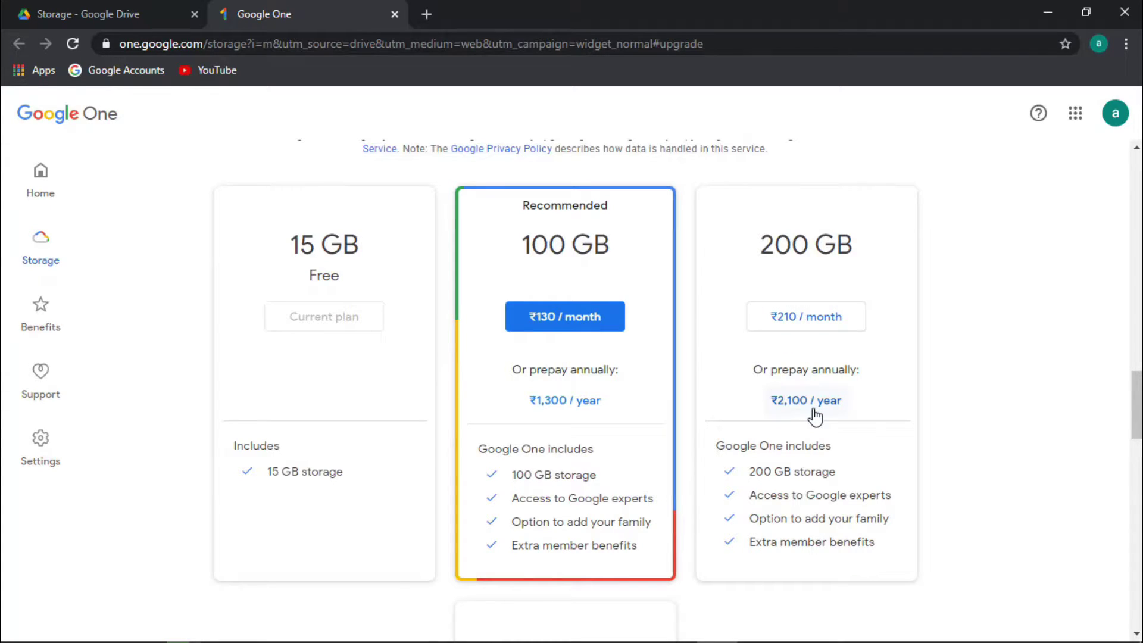
scroll(743, 461, down, 3)
scroll(741, 467, down, 2)
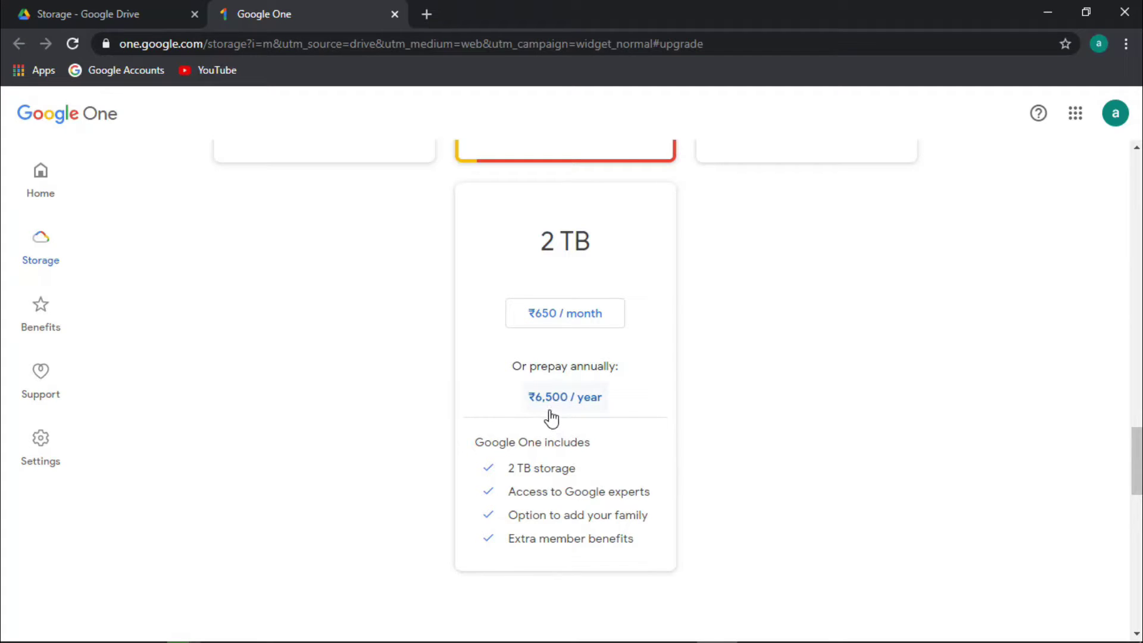
scroll(552, 419, down, 2)
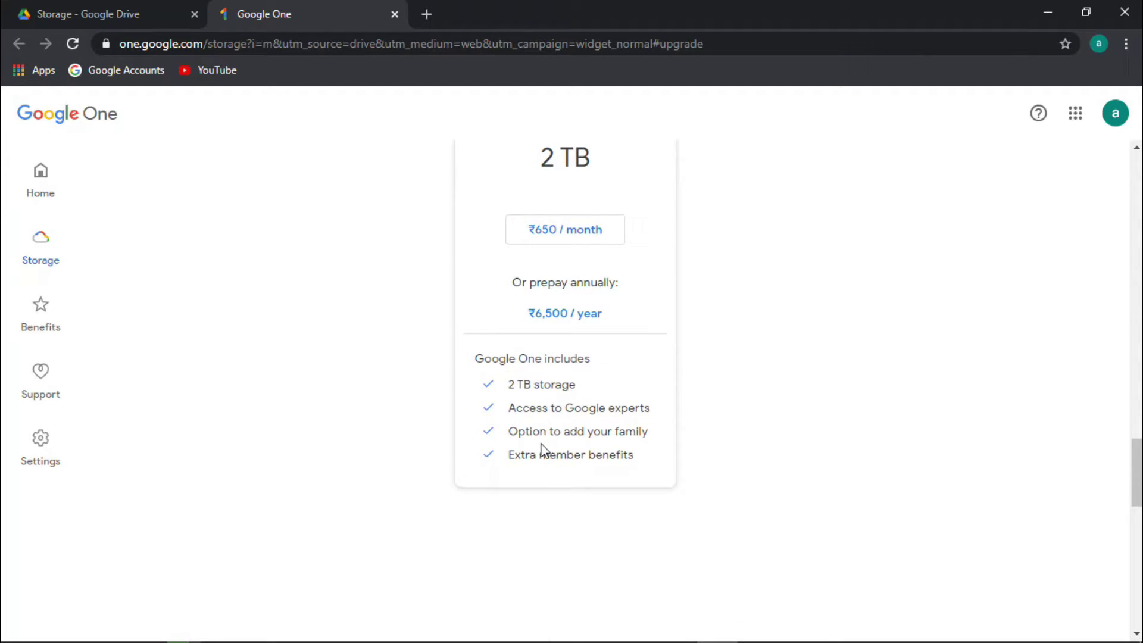
scroll(541, 449, up, 15)
Switch back to the Drive tab and close the Google One tab
click(189, 10)
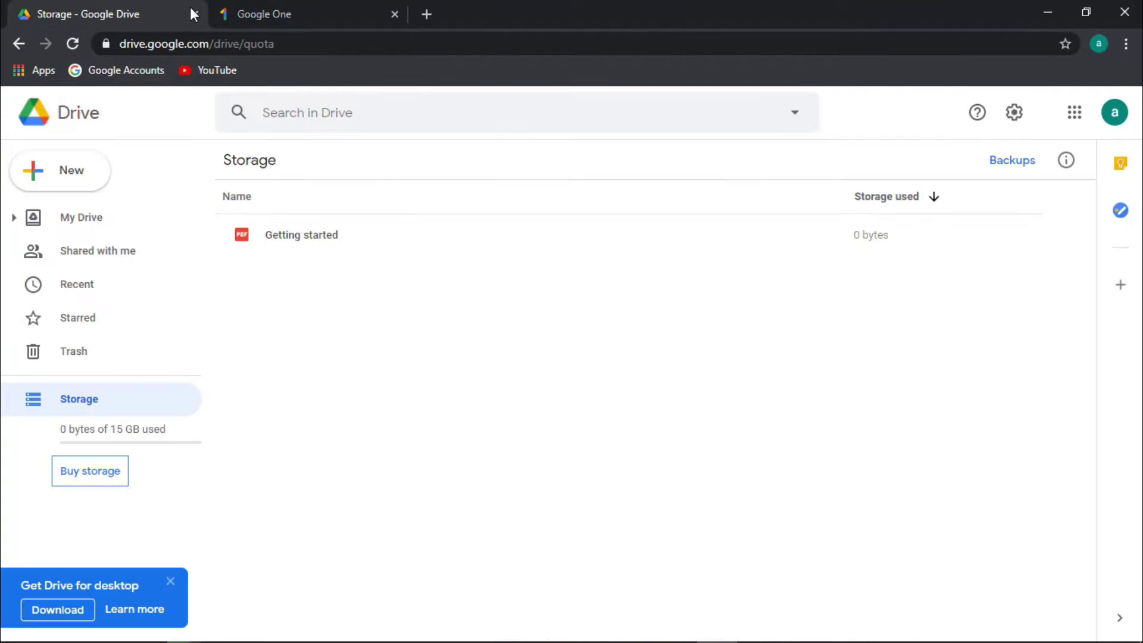
click(381, 15)
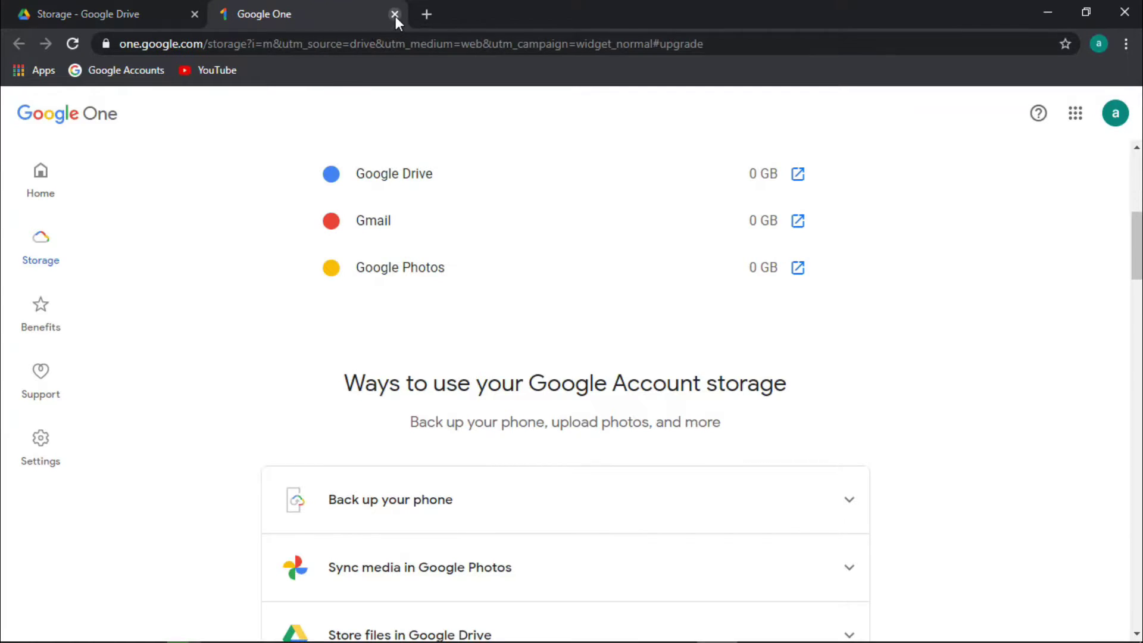
click(395, 14)
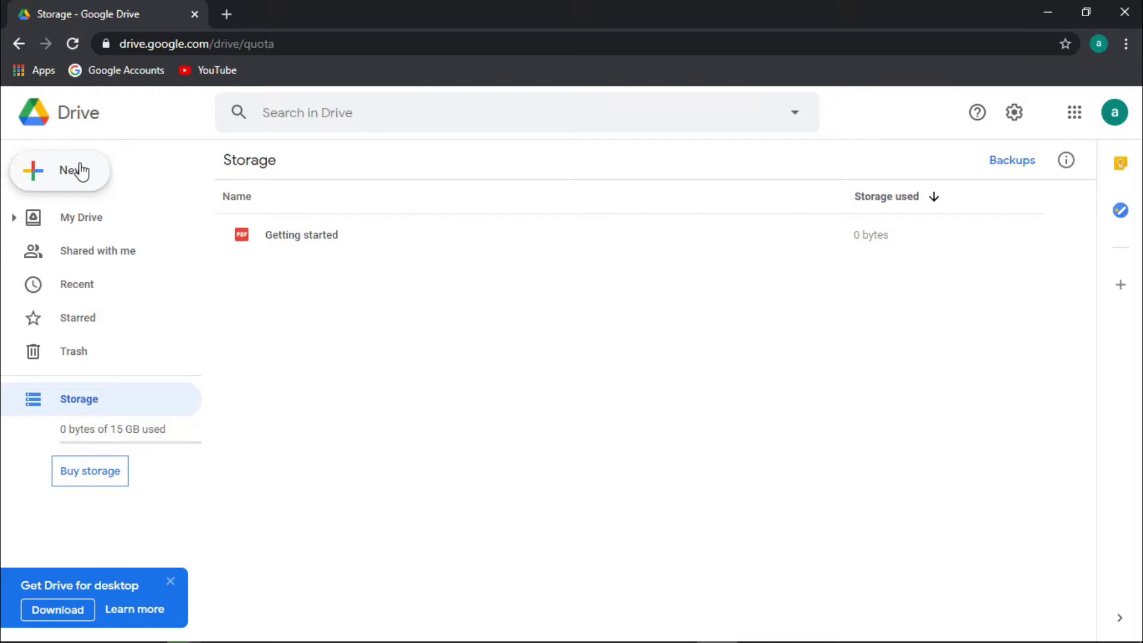
click(83, 194)
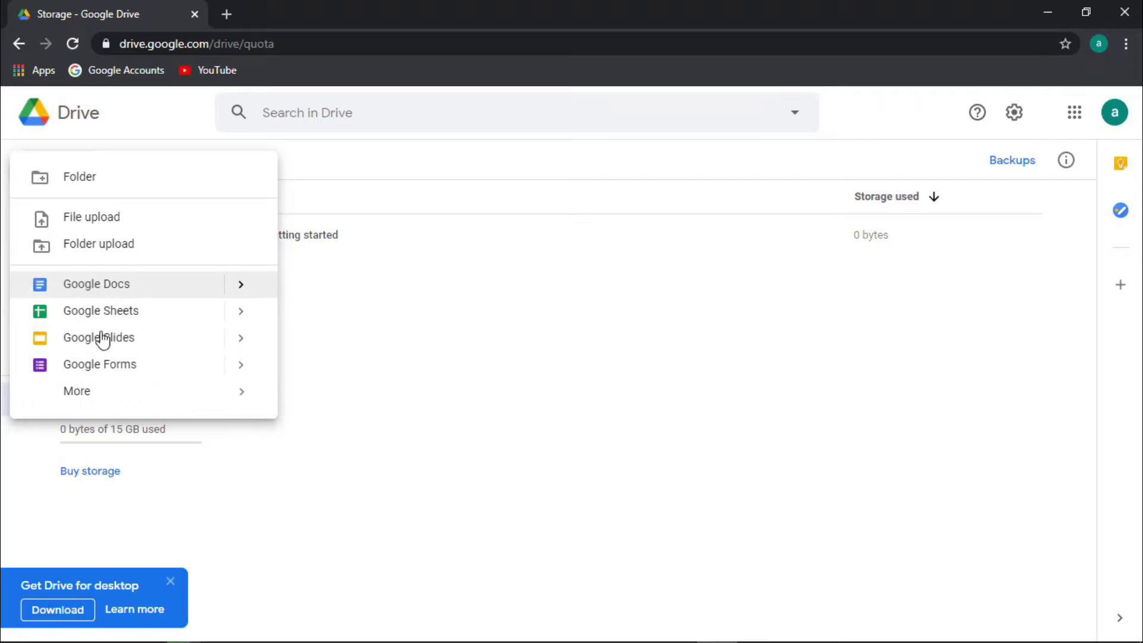
mouse_move(115, 402)
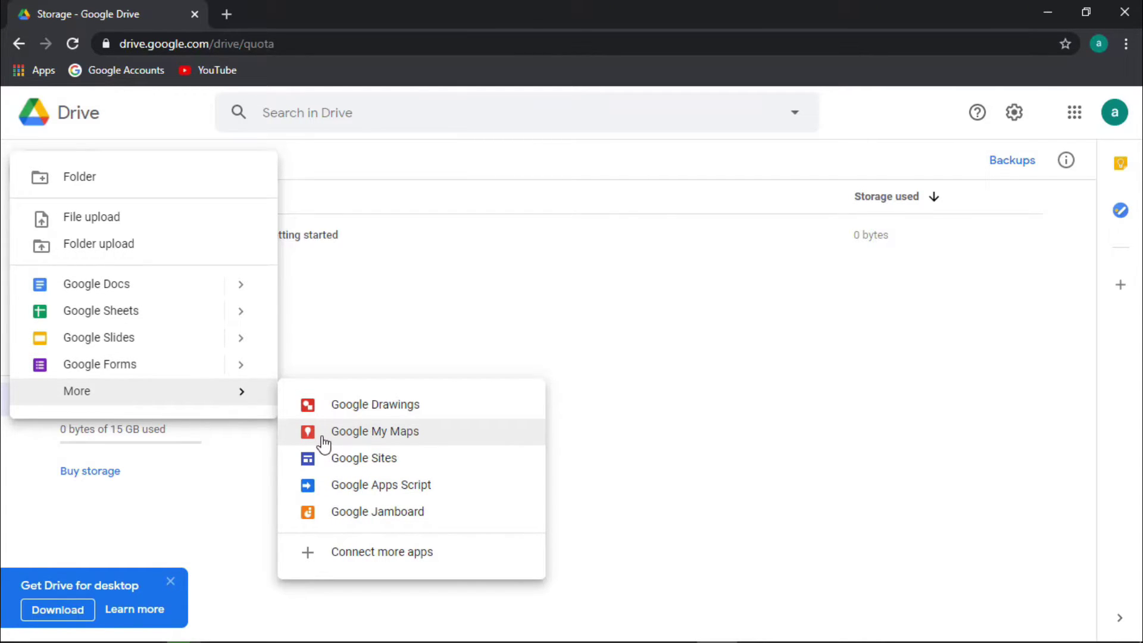
mouse_move(212, 316)
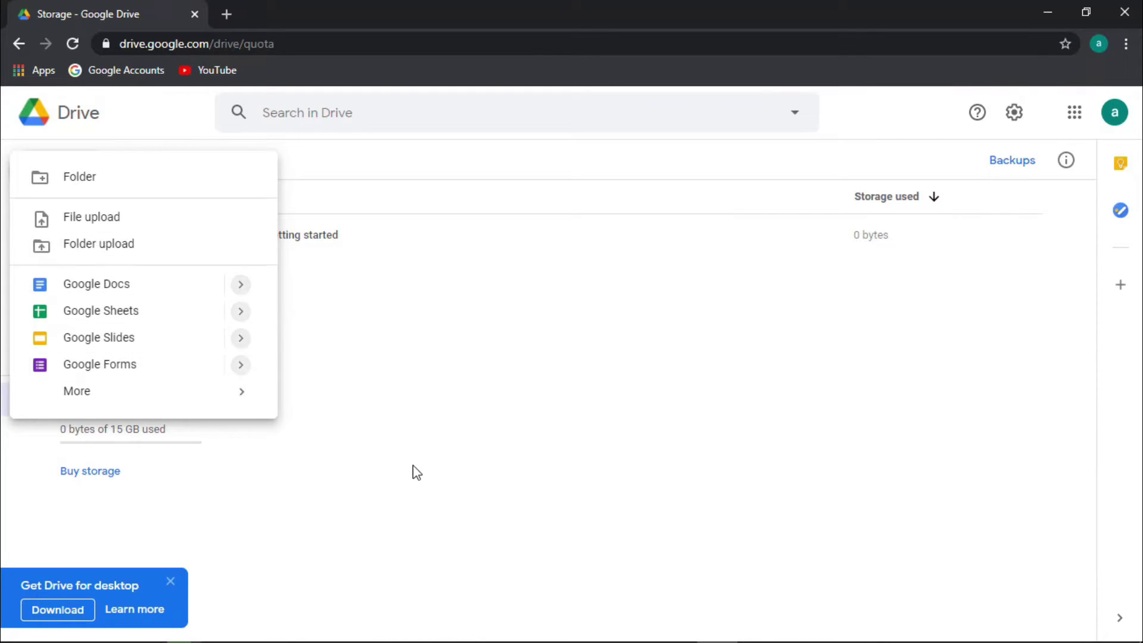
click(391, 459)
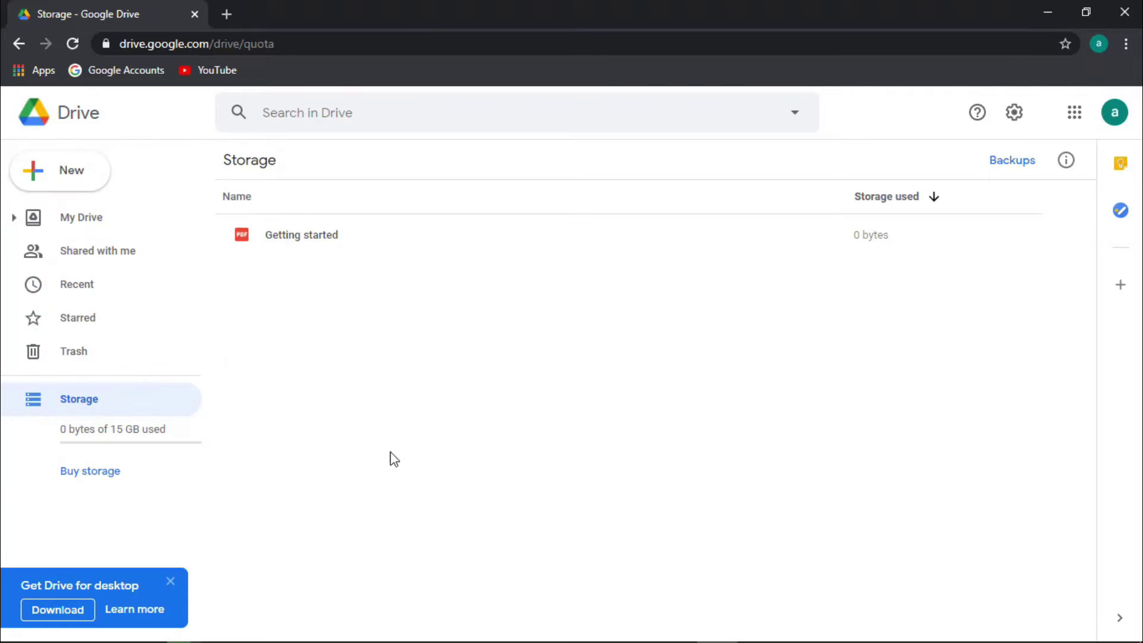
From My Drive, make a new folder called 'Hi viewers'
click(66, 233)
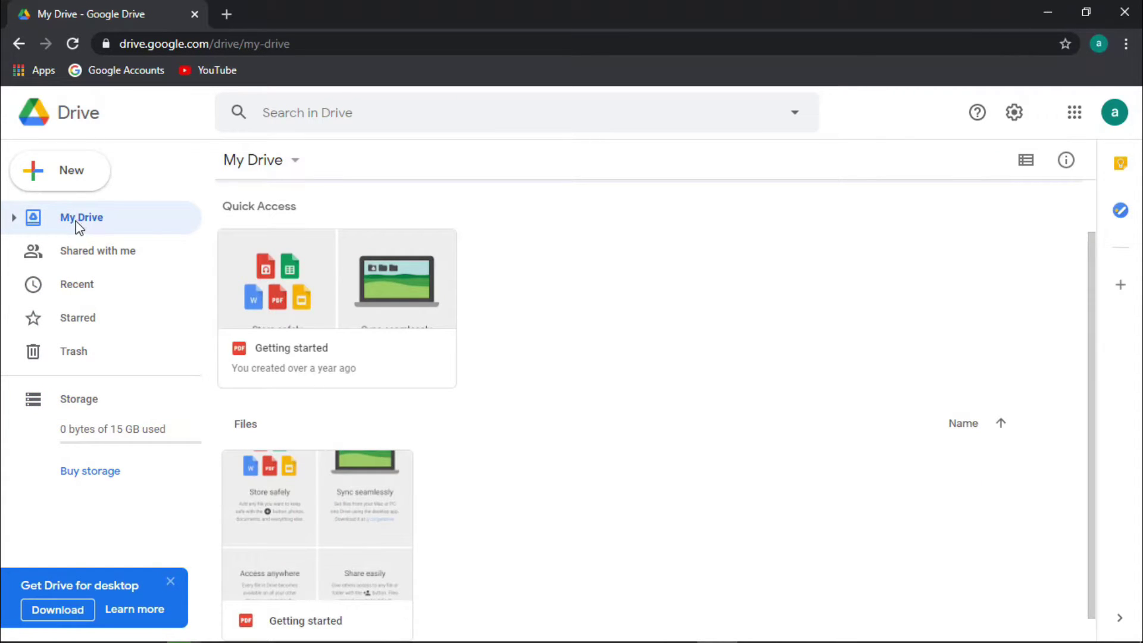
click(13, 221)
click(13, 222)
click(72, 173)
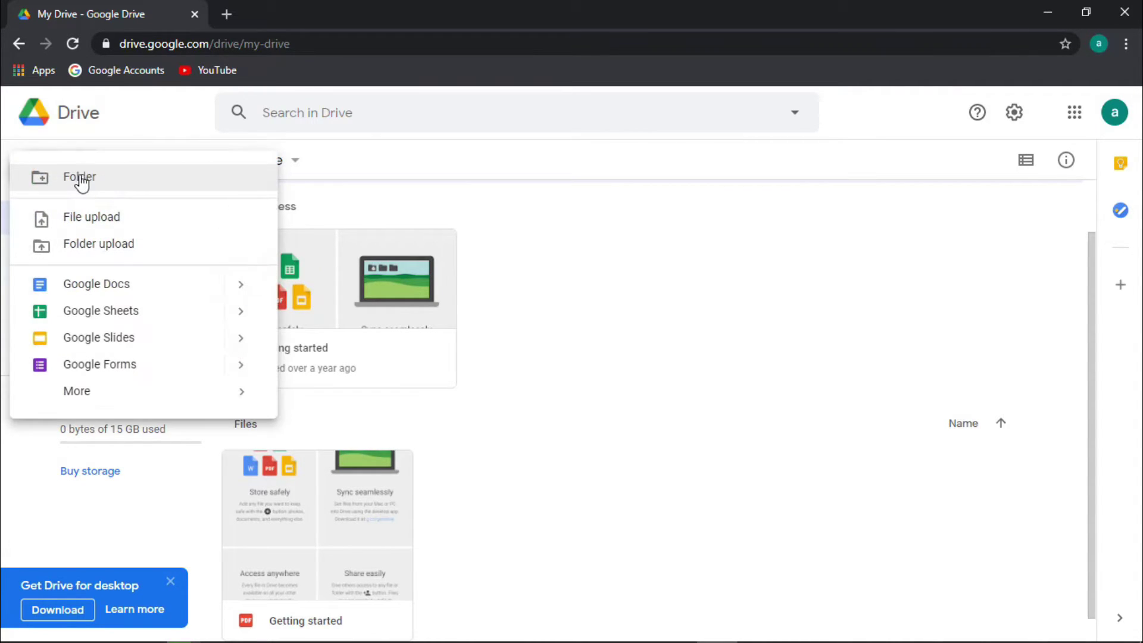
click(77, 178)
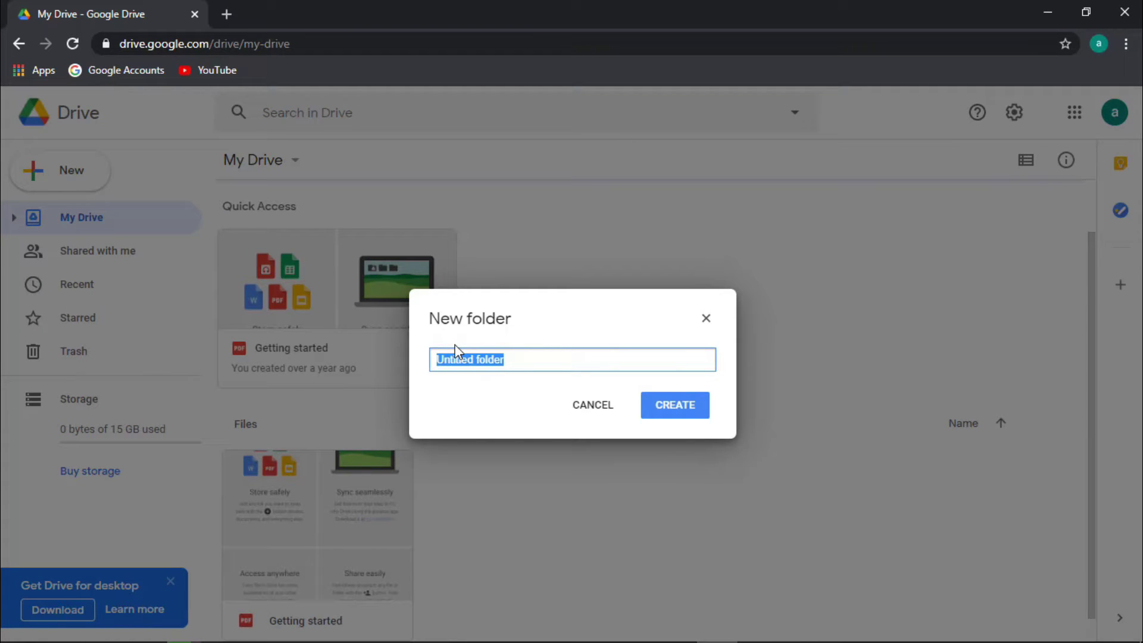
text(Hi)
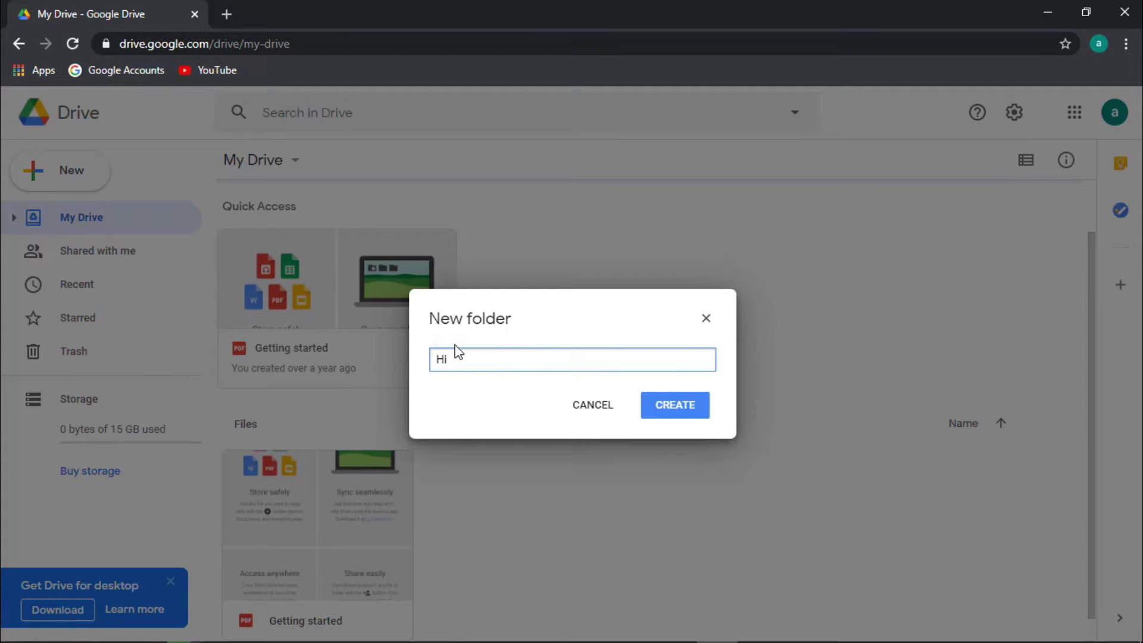
text( viewers)
click(657, 420)
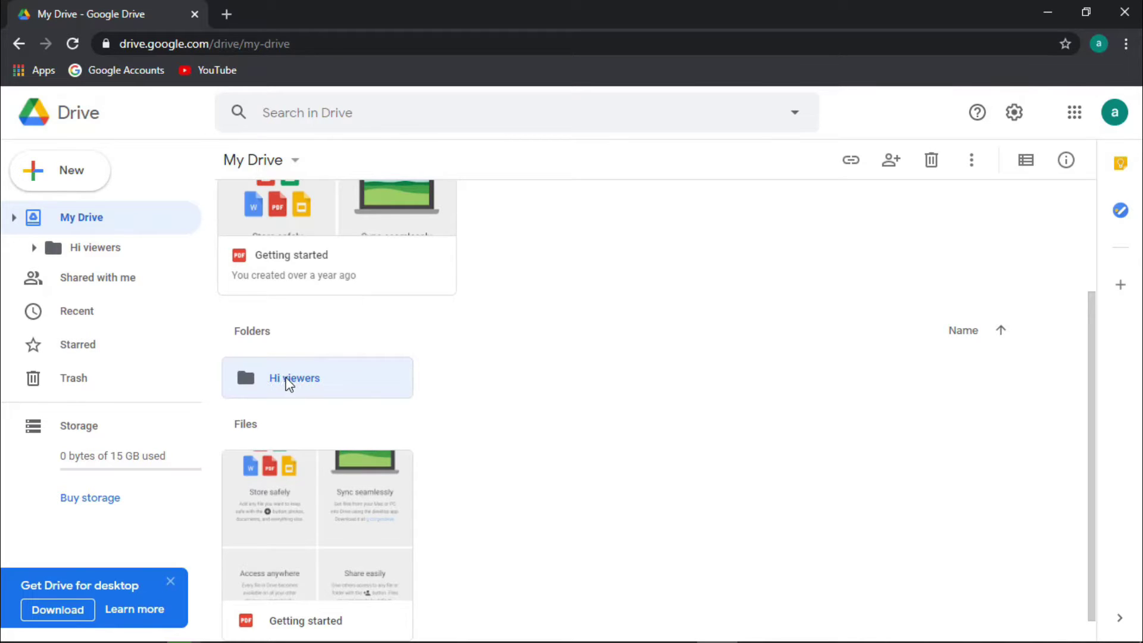
Open the Hi viewers folder, then return to My Drive and select it
click(34, 247)
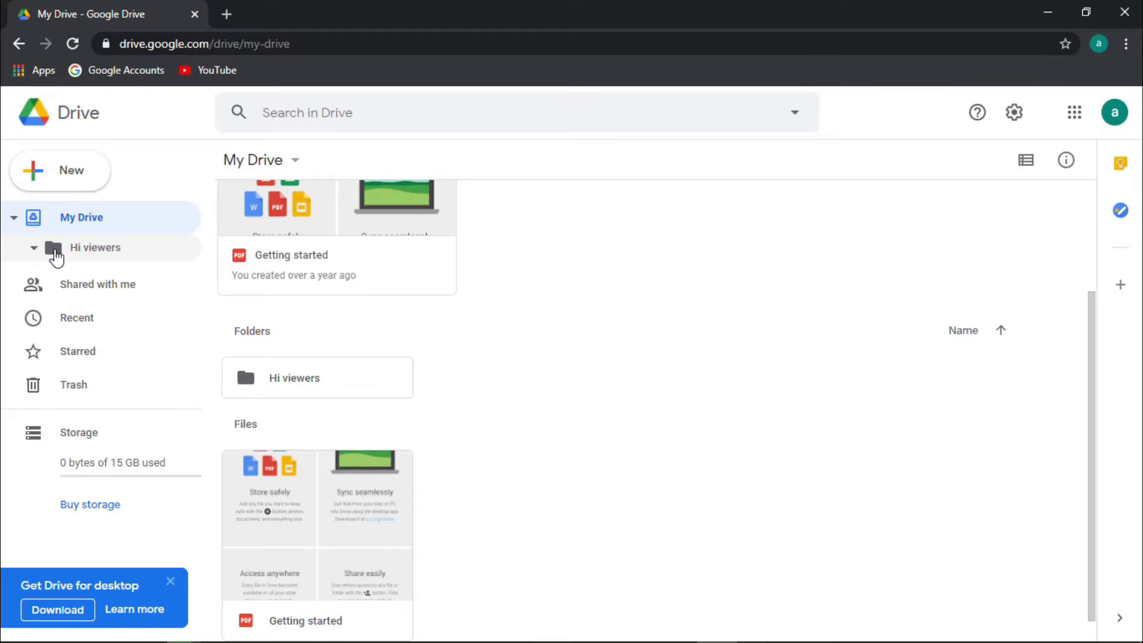
click(29, 250)
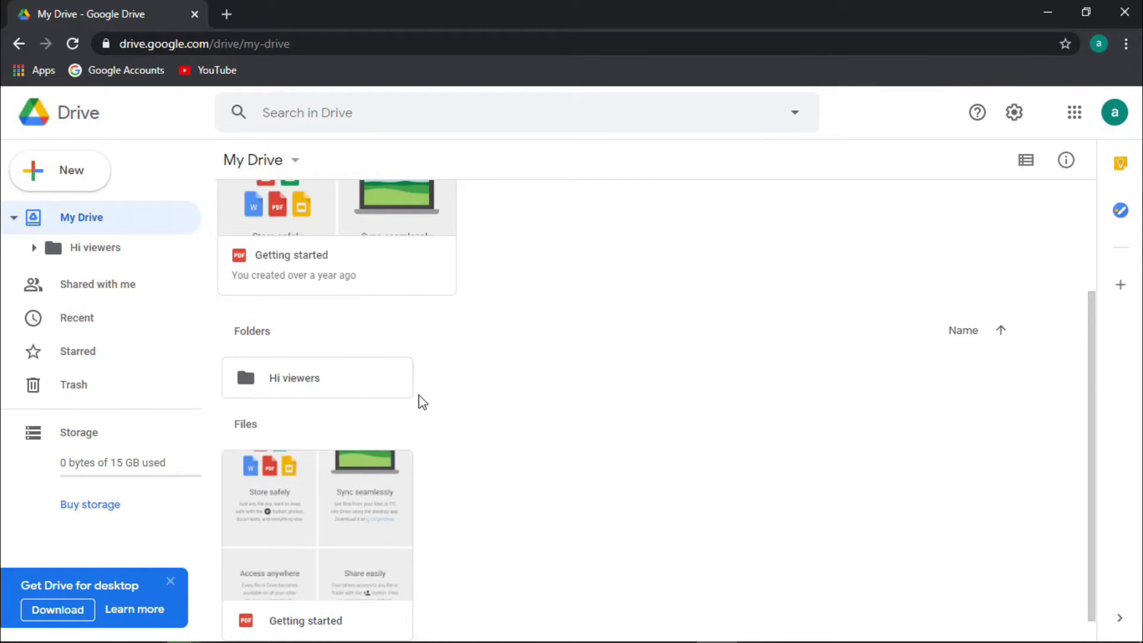
double_click(355, 394)
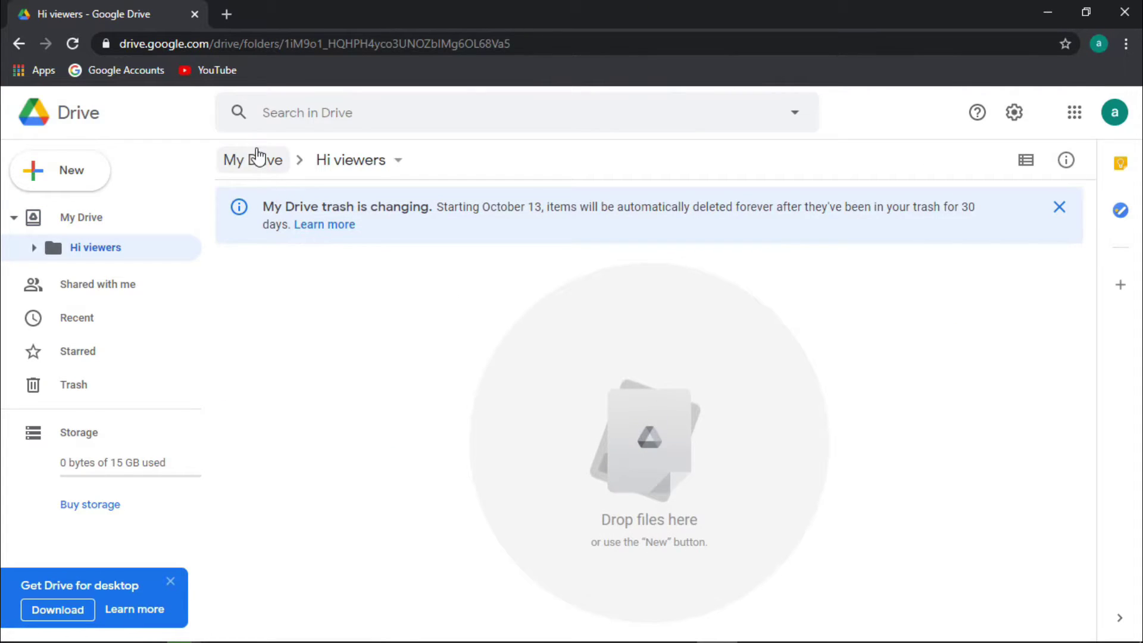
click(262, 159)
click(295, 534)
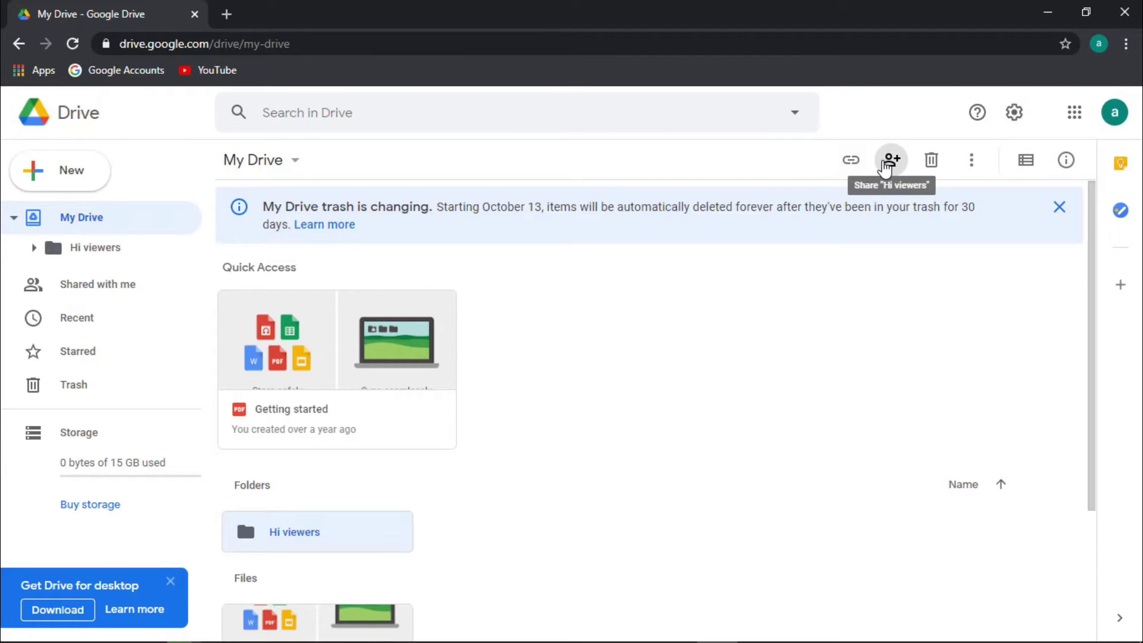
Set the Hi viewers folder's link sharing to 'Anyone with the link' with Viewer access
click(887, 166)
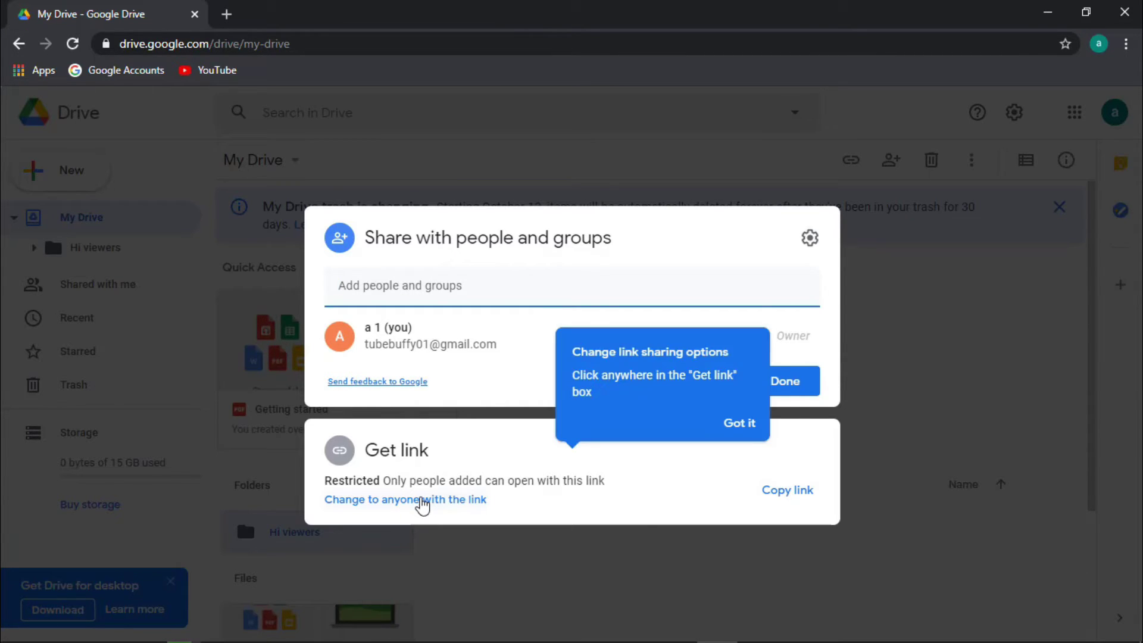
click(422, 501)
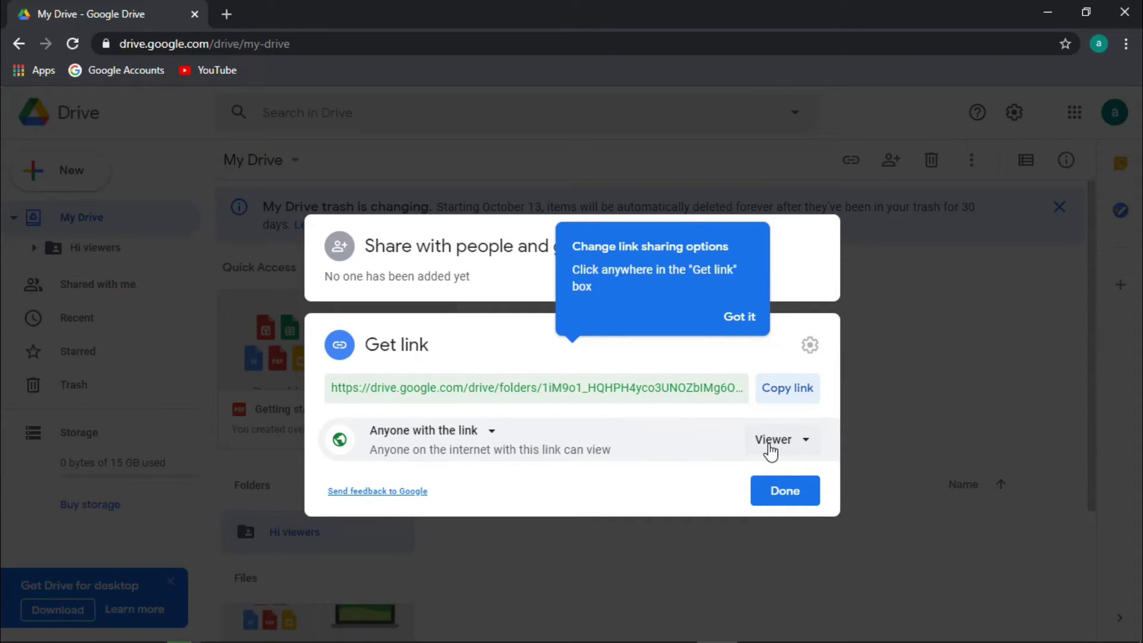
click(776, 451)
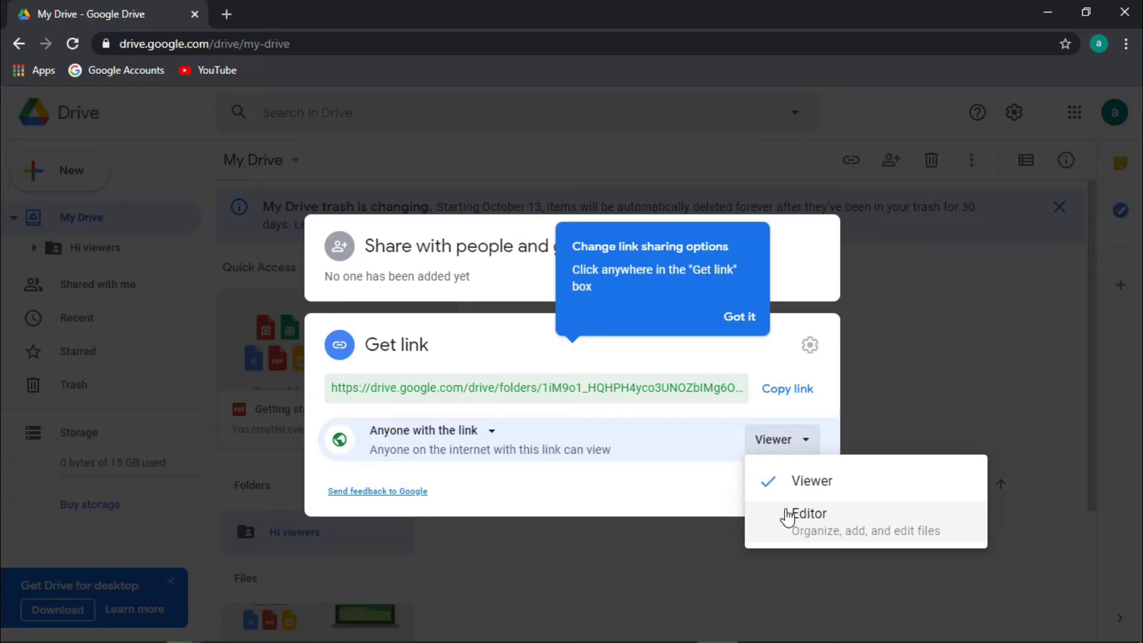
click(784, 429)
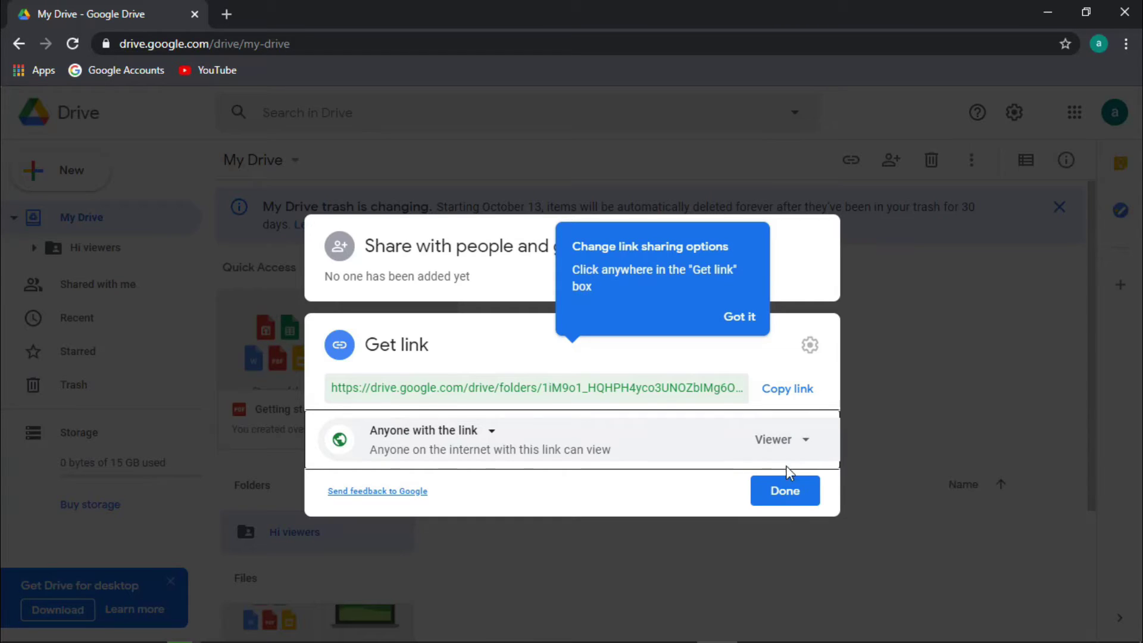
click(785, 491)
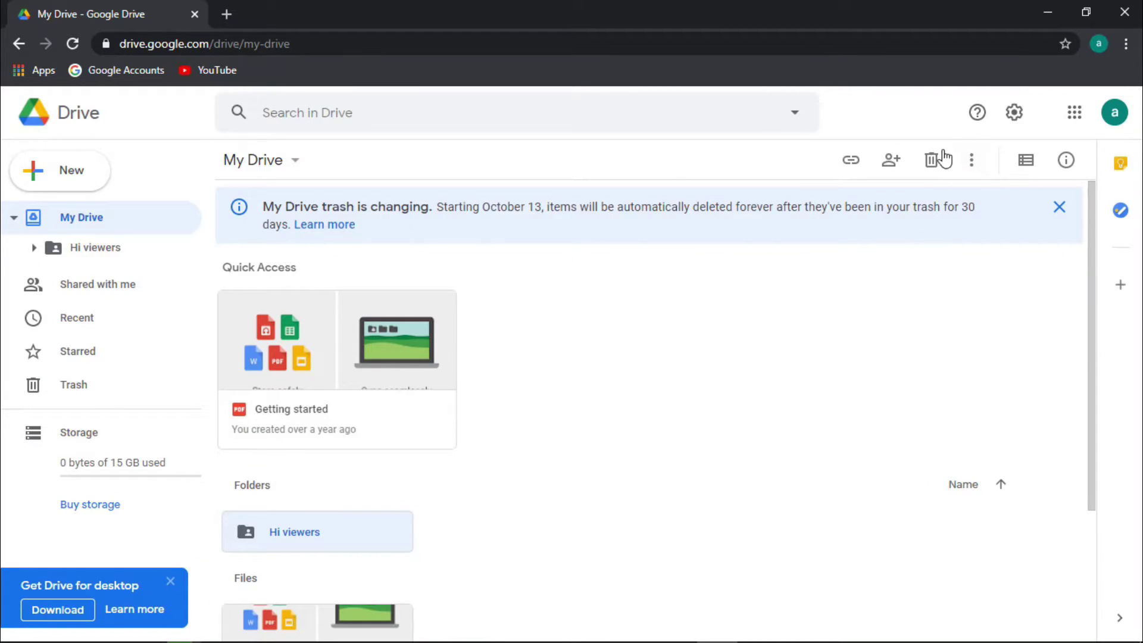
Colour the Hi viewers folder orange from the More actions menu
click(972, 160)
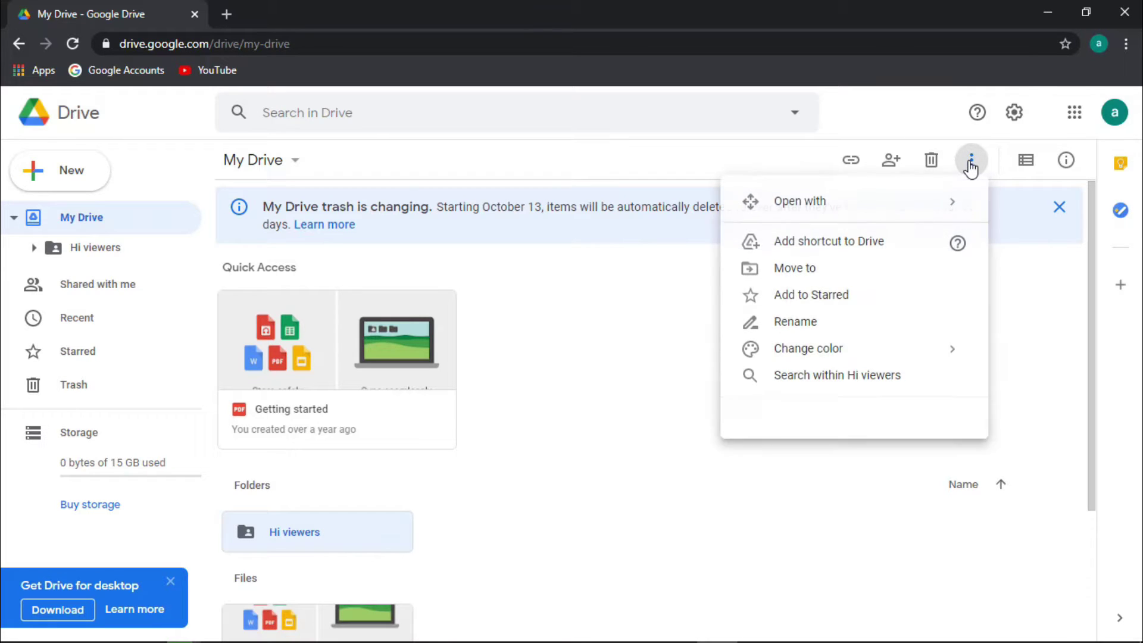
mouse_move(847, 215)
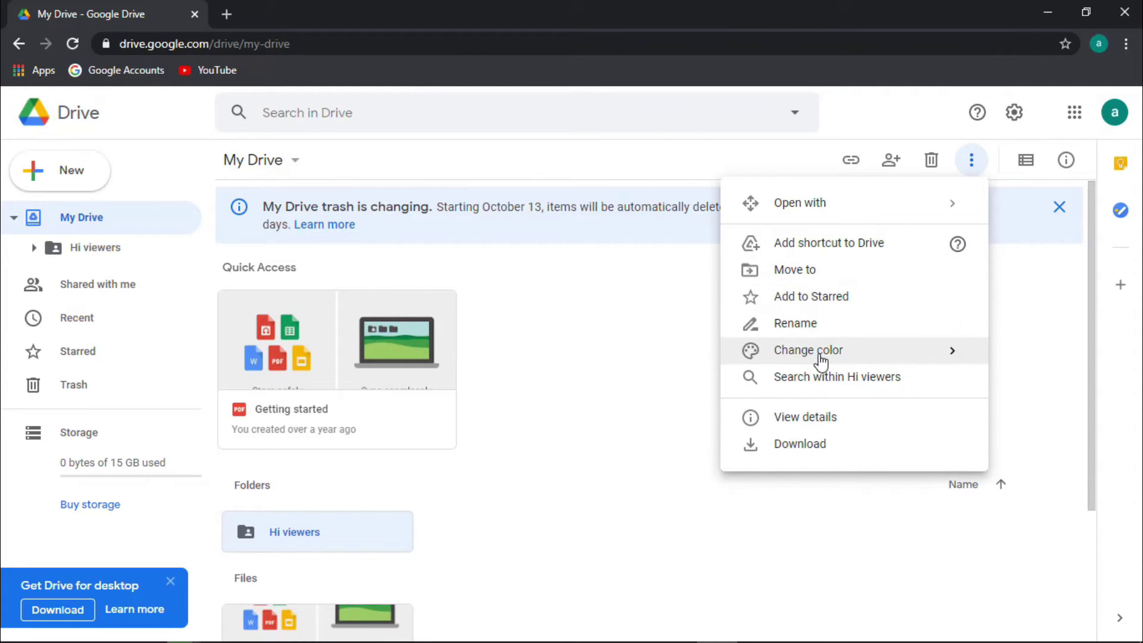
mouse_move(822, 361)
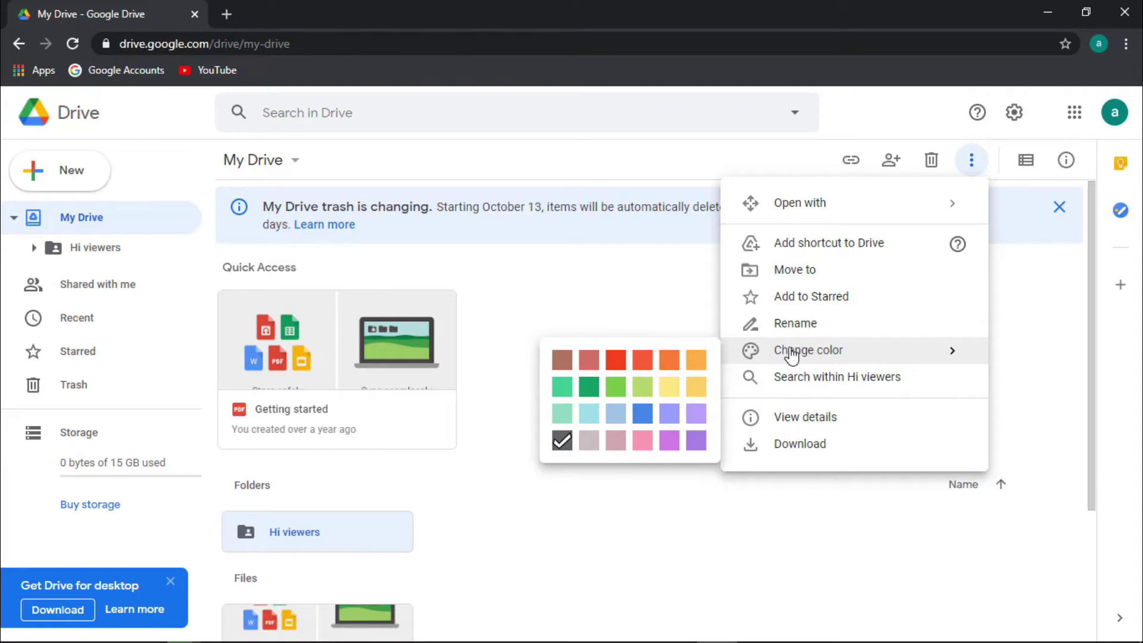
click(670, 359)
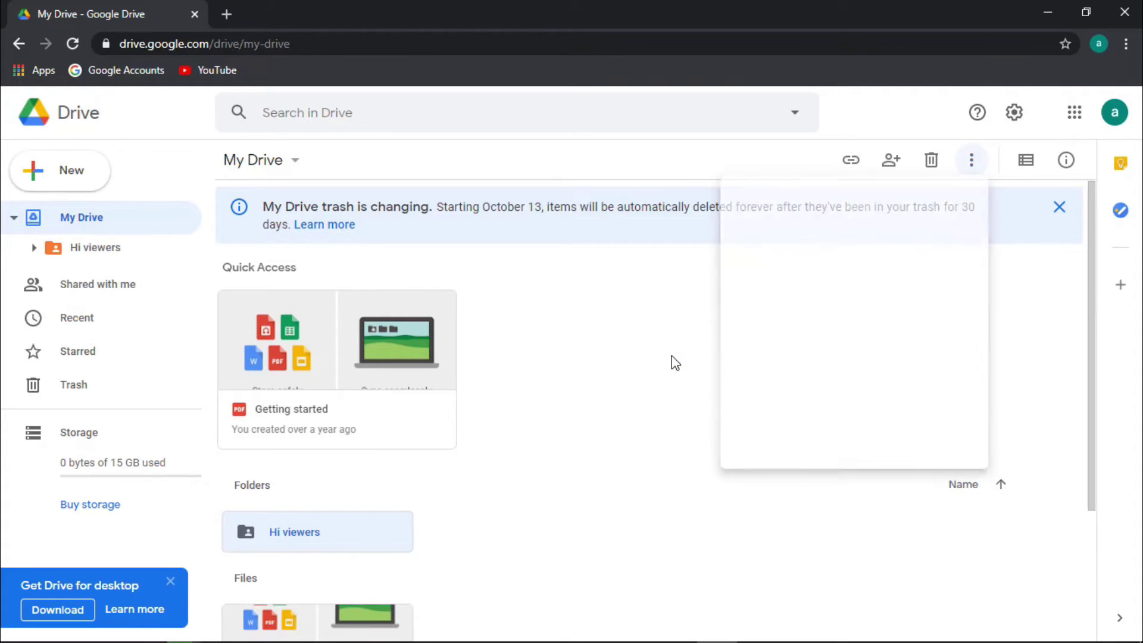
Change the Hi viewers folder colour to dark green, then reselect the folder
scroll(497, 496, down, 3)
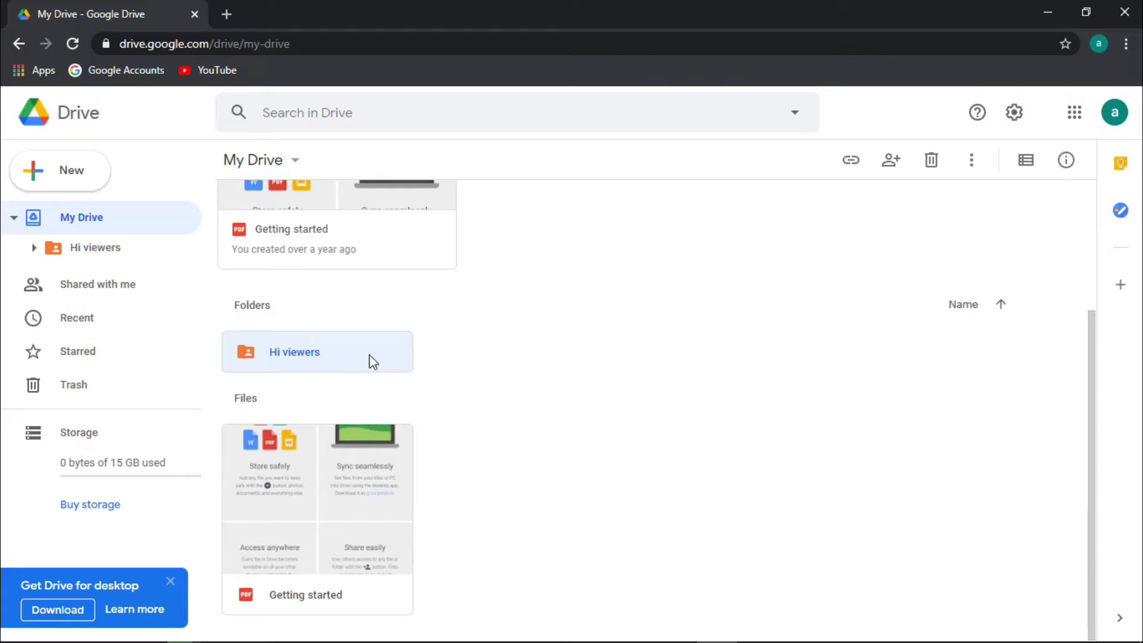
right_click(345, 353)
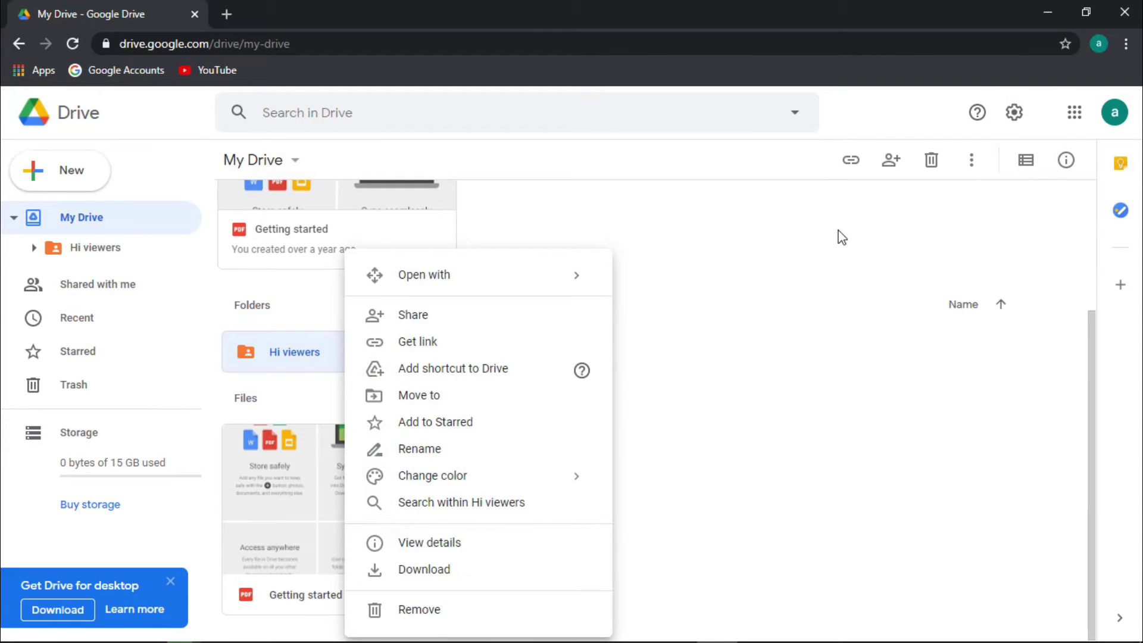
click(972, 161)
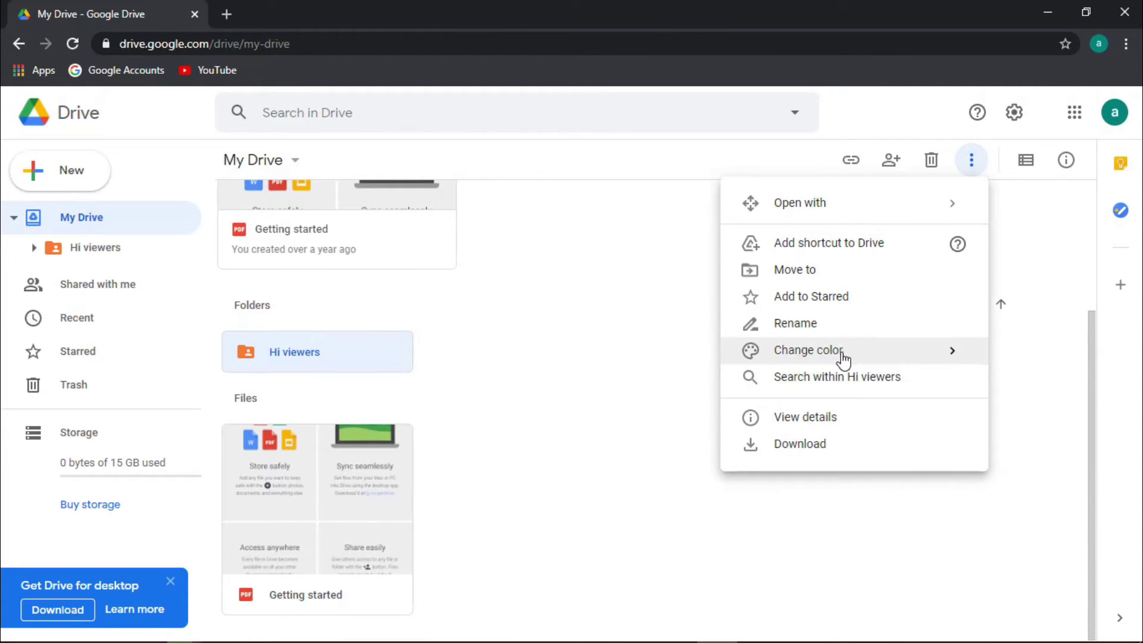
mouse_move(843, 355)
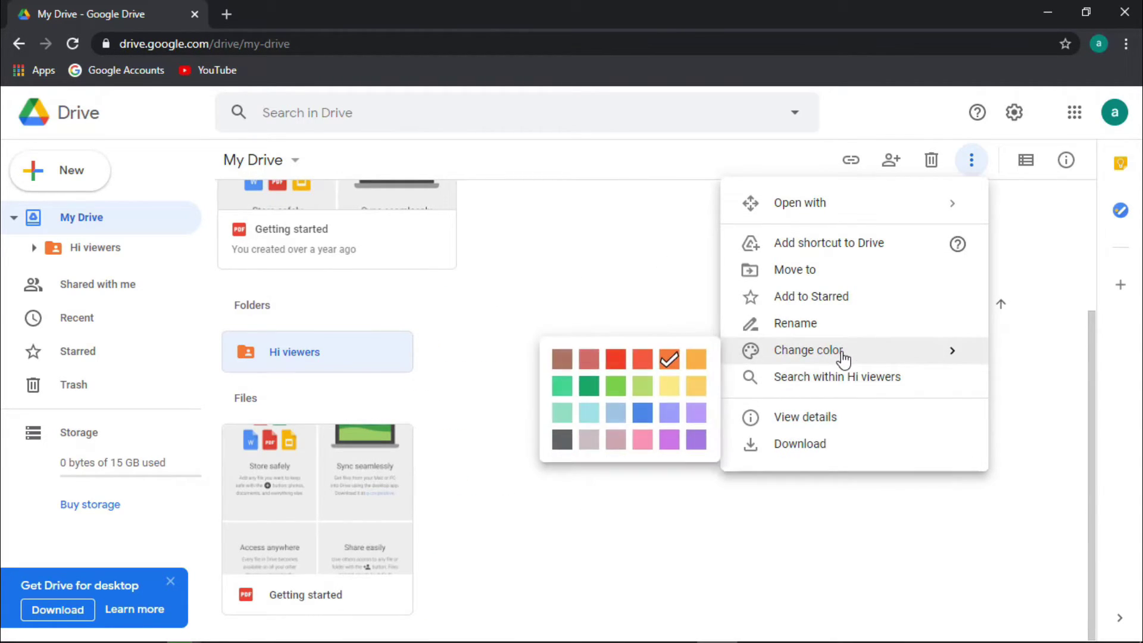
click(589, 388)
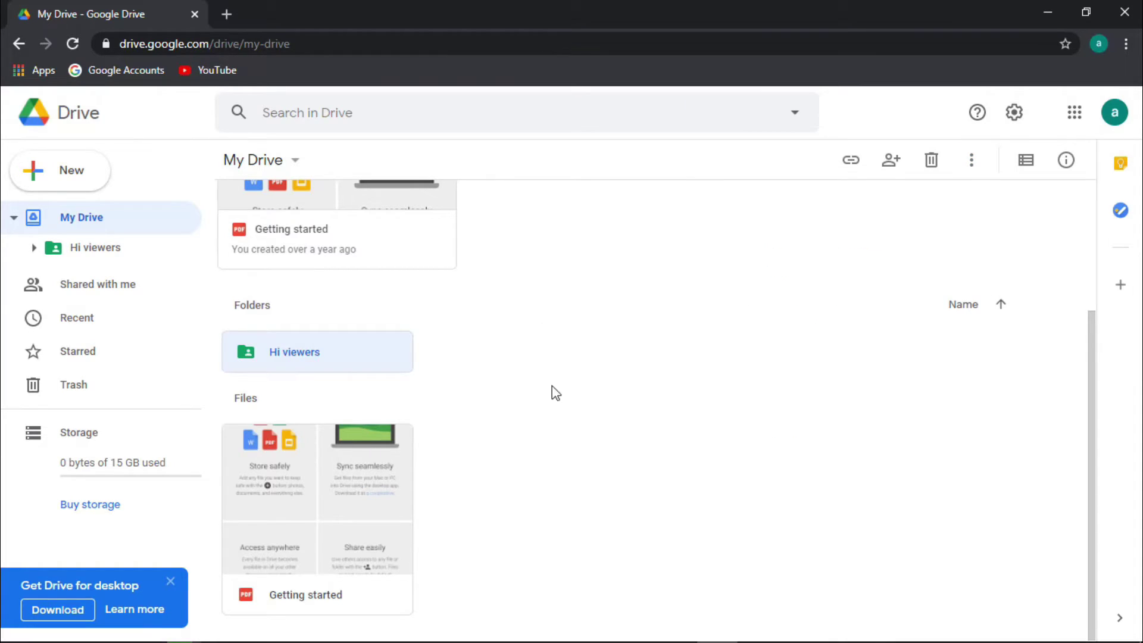
click(511, 352)
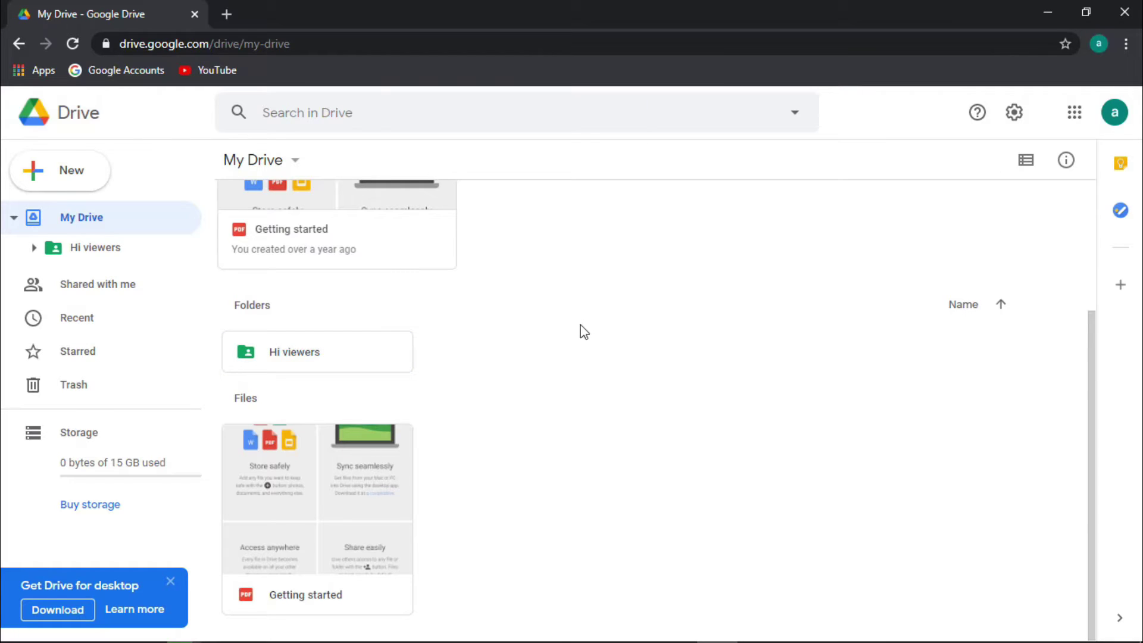
click(316, 369)
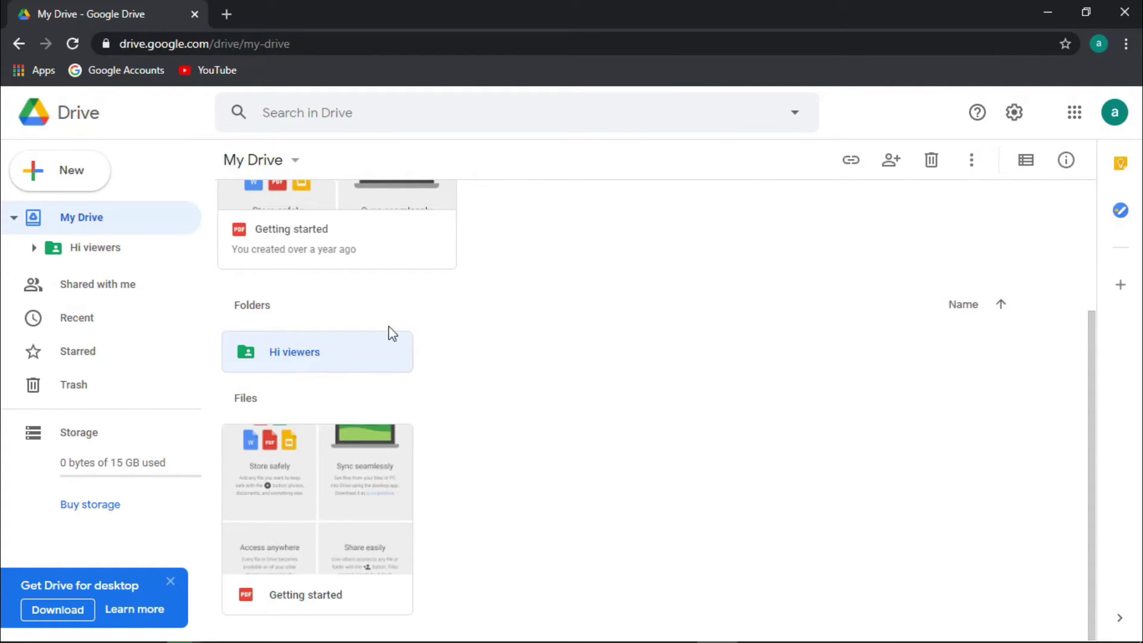
right_click(333, 361)
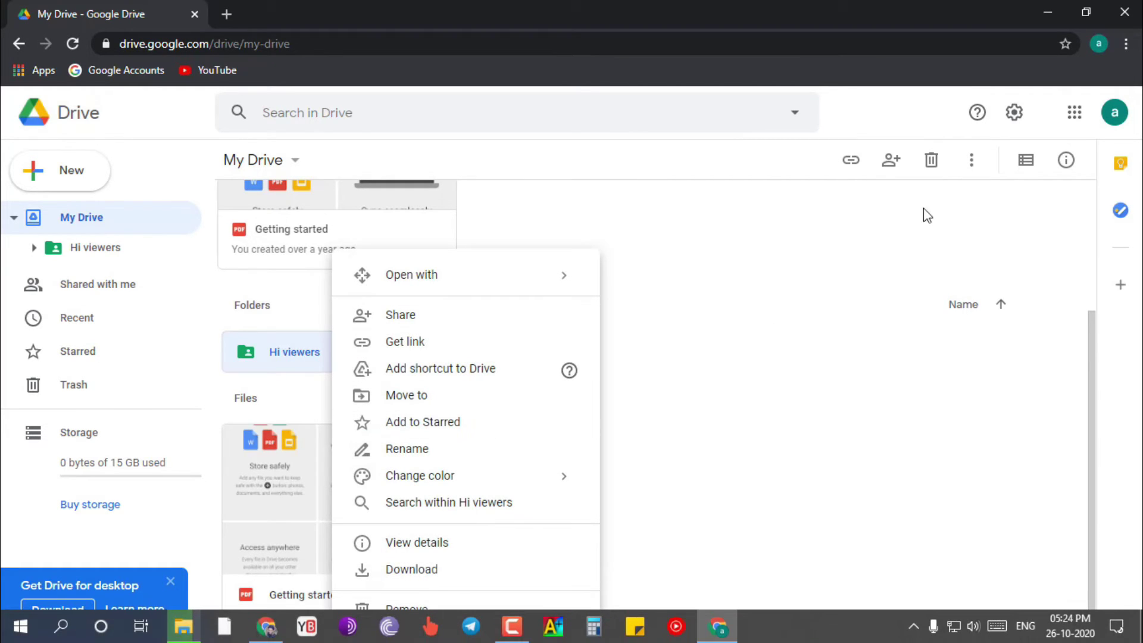
click(977, 164)
click(390, 362)
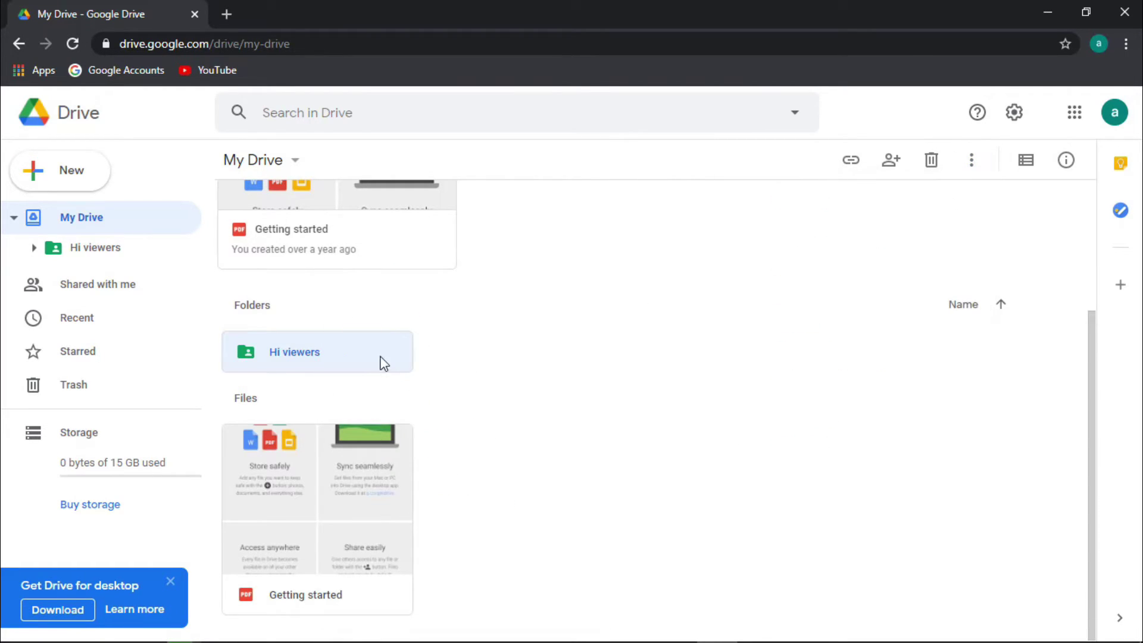
right_click(355, 362)
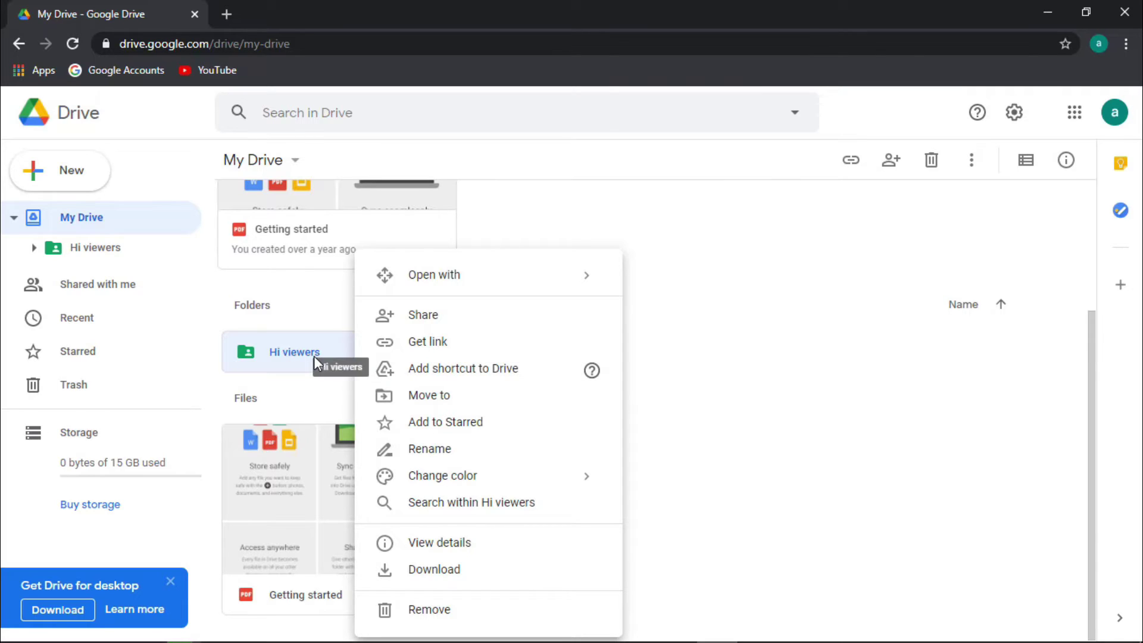
click(331, 326)
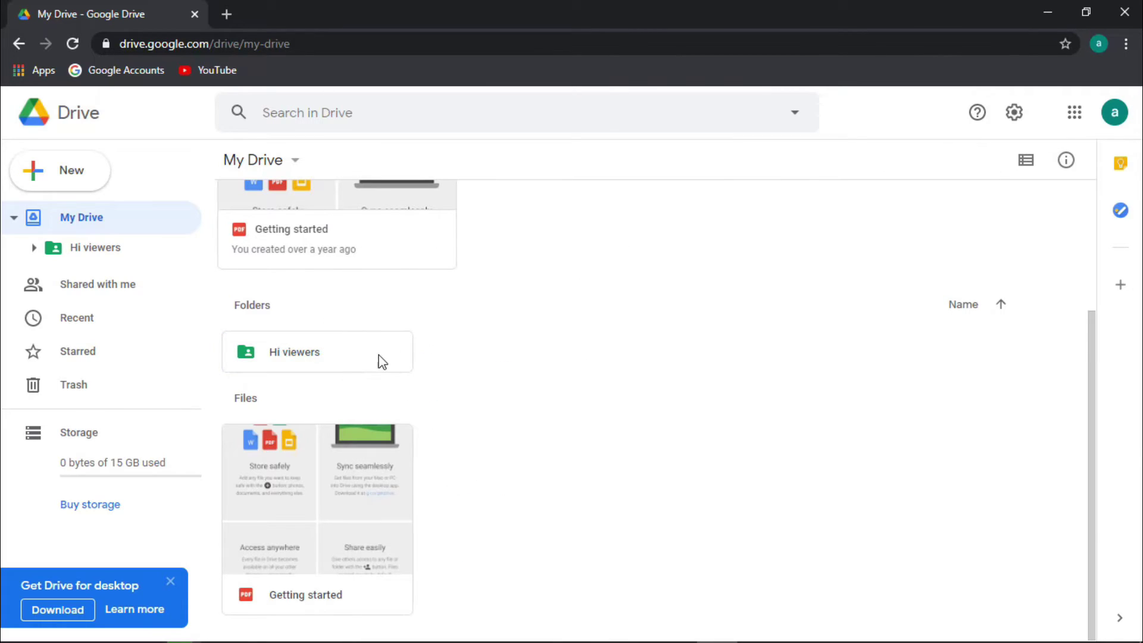
click(382, 363)
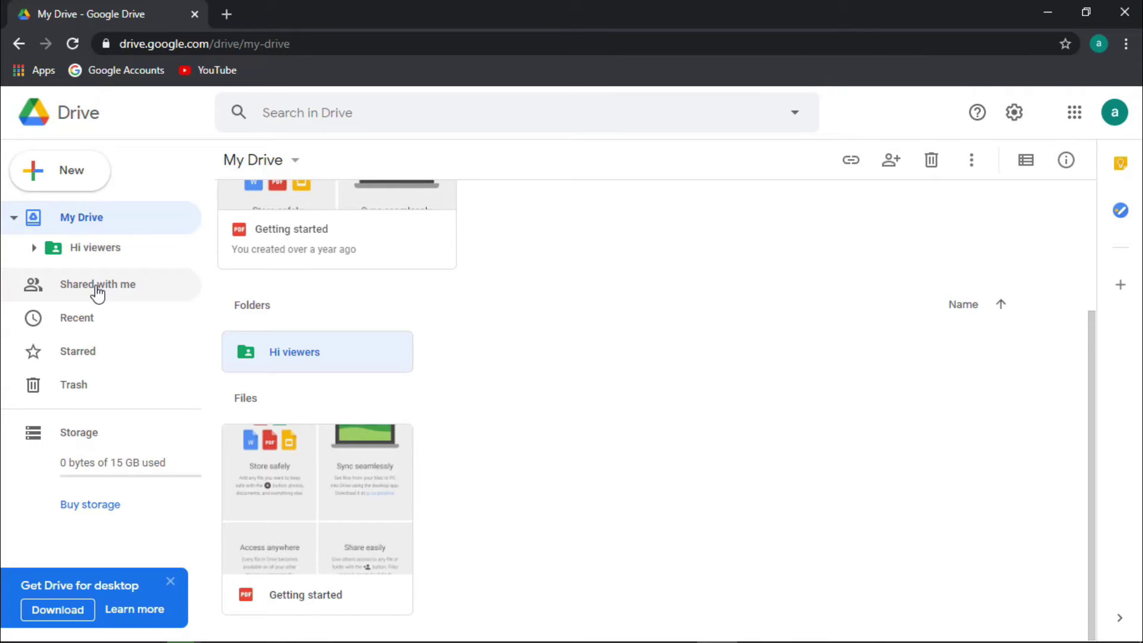
Close the Hi viewers sharing settings without adding anyone, then view the Shared with me page
click(892, 166)
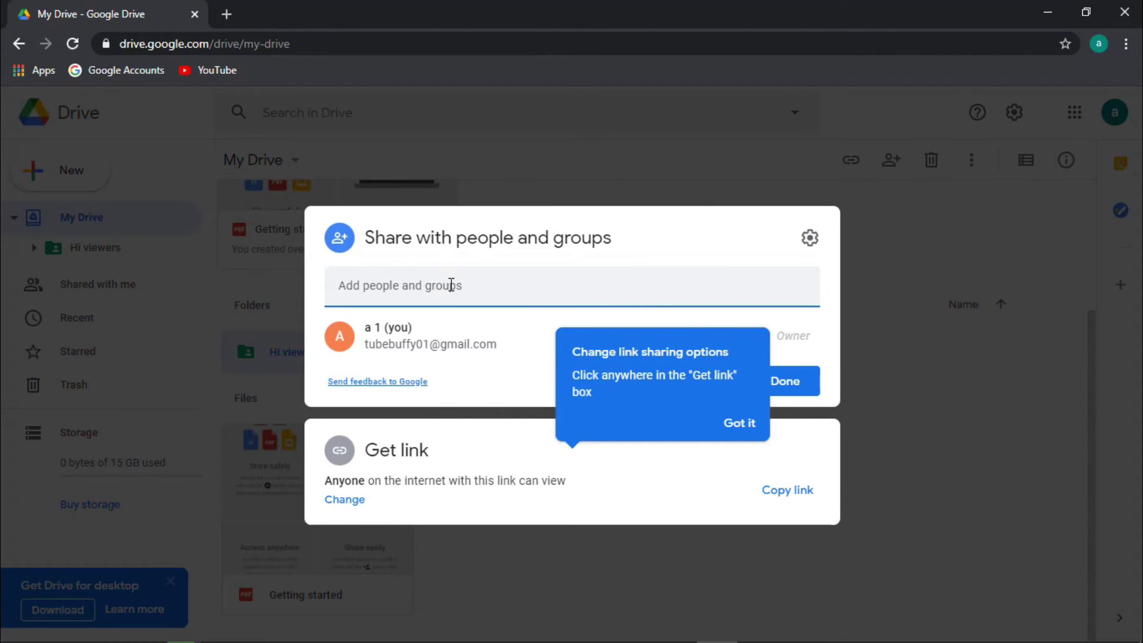
text(vsi)
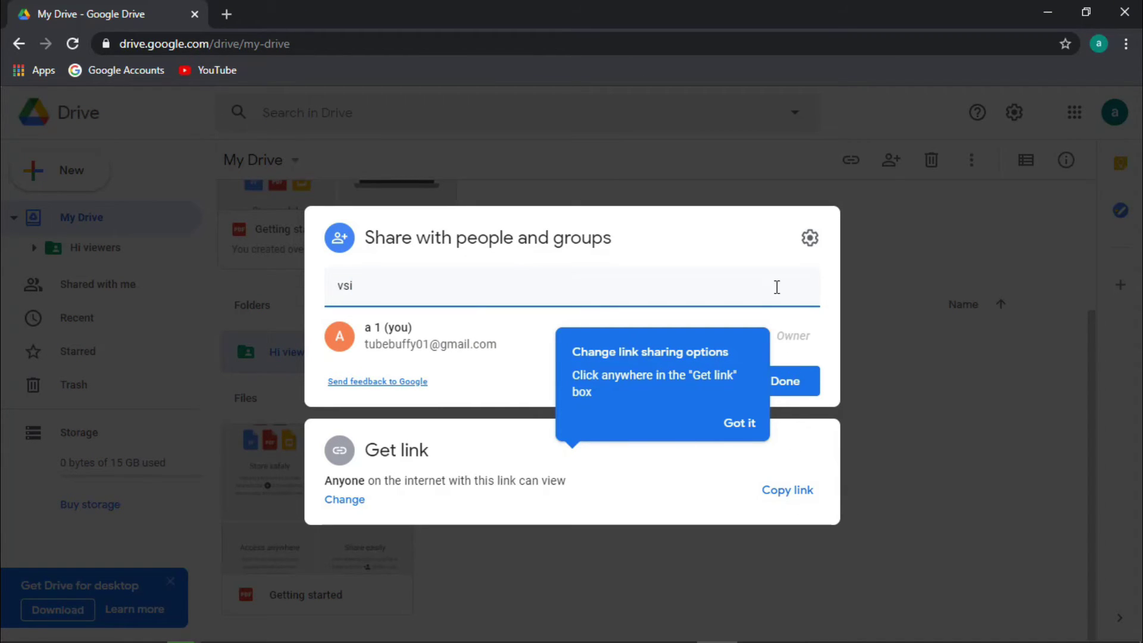
click(888, 256)
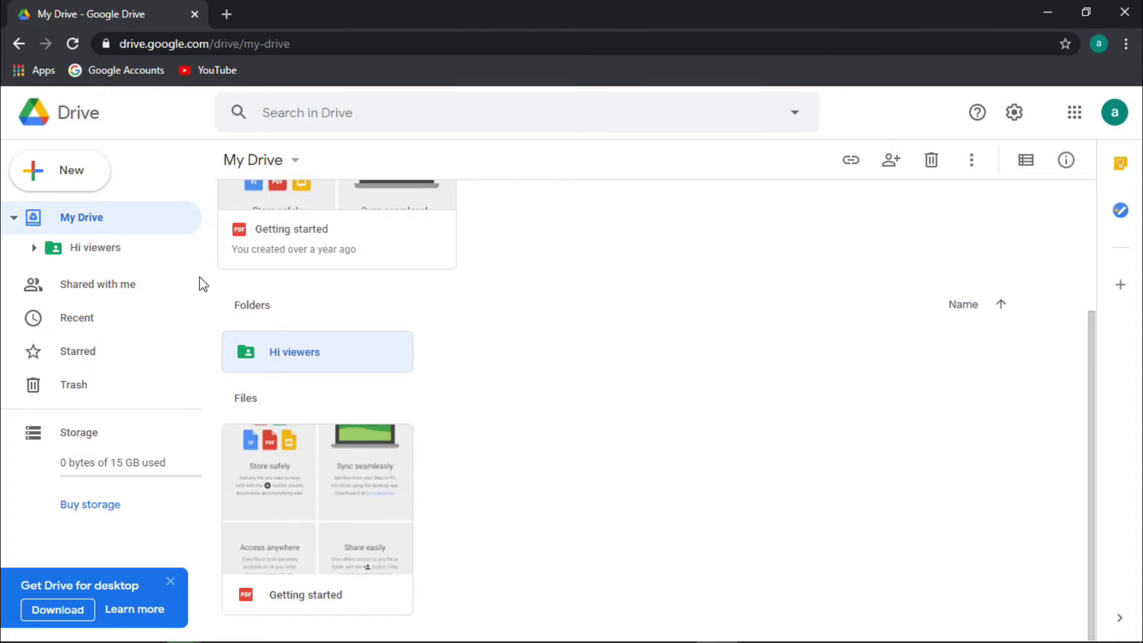
click(94, 283)
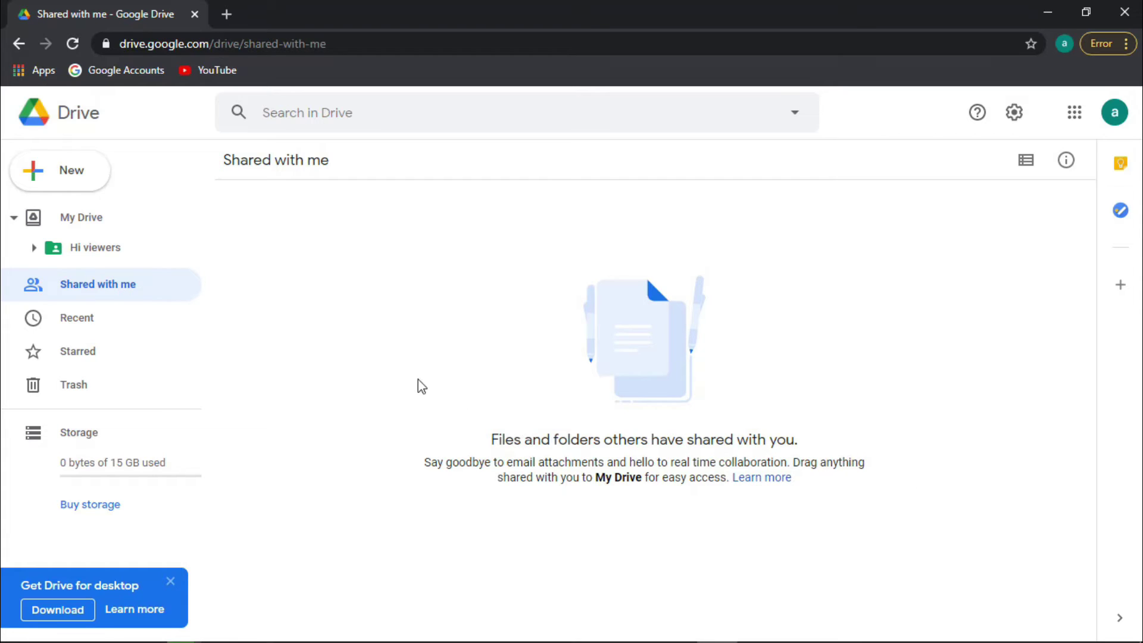
Browse the Recent and Starred pages, then return to My Drive
click(73, 322)
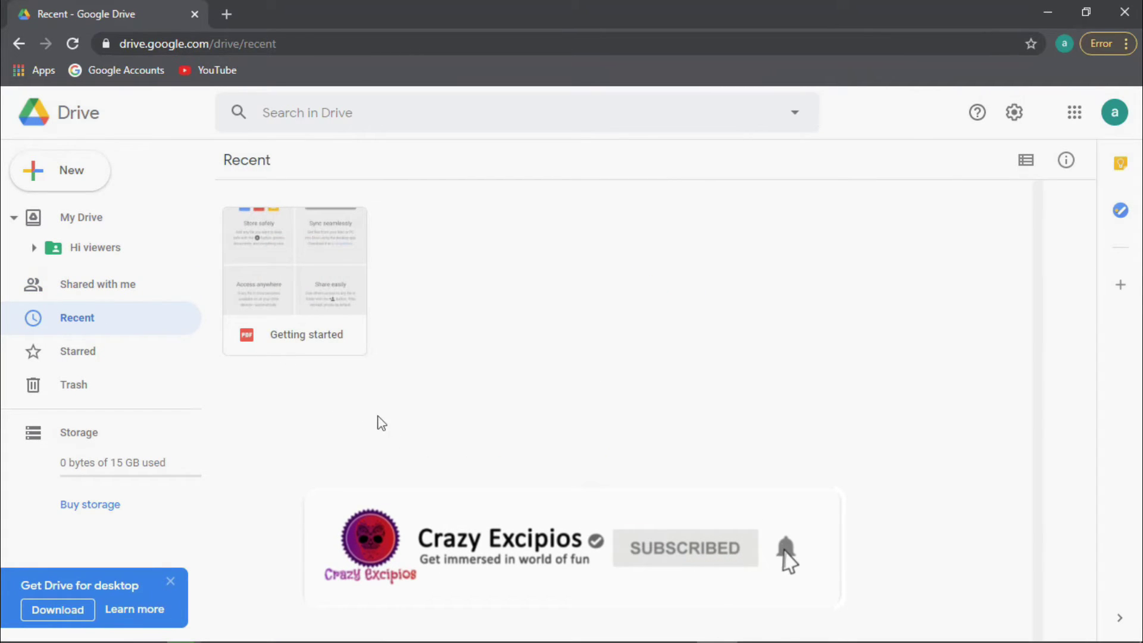
drag(318, 283, 465, 340)
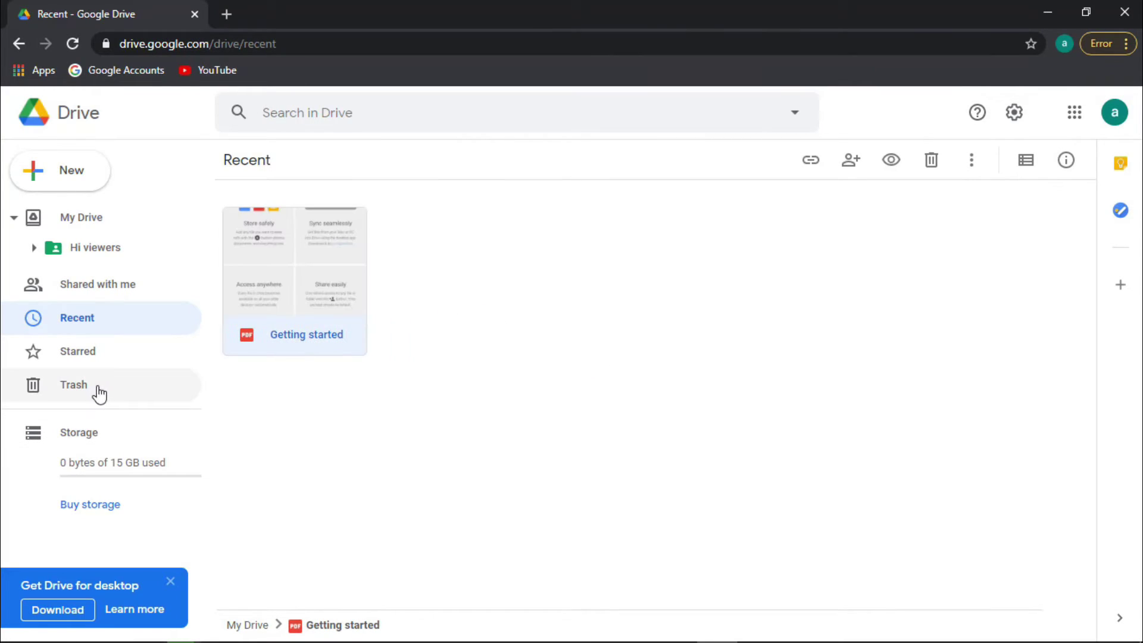
click(100, 357)
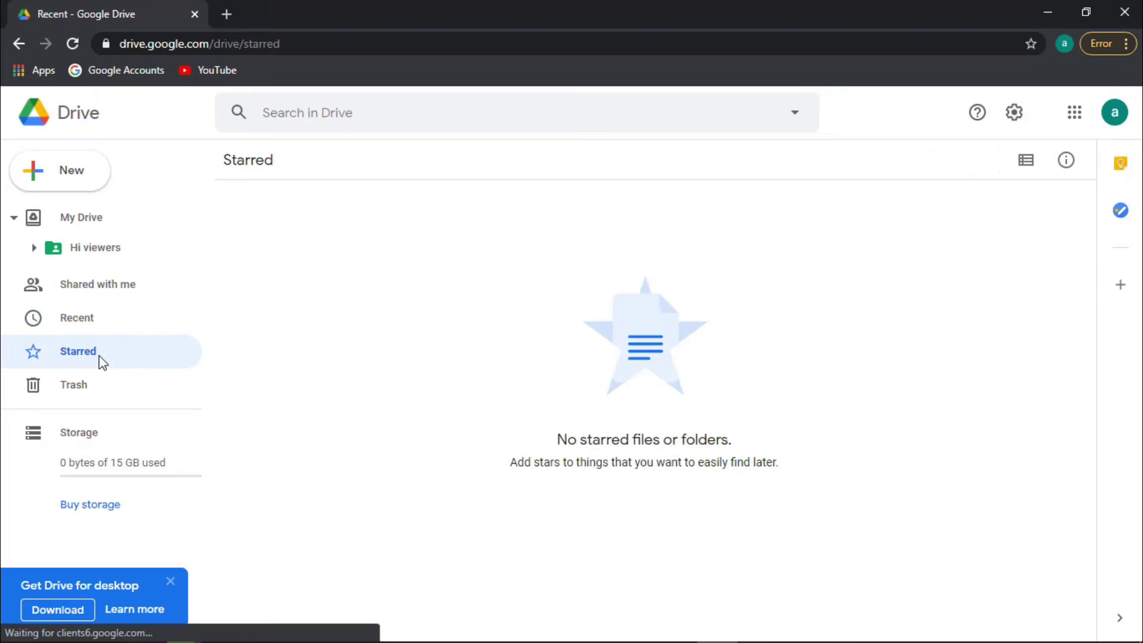
click(87, 250)
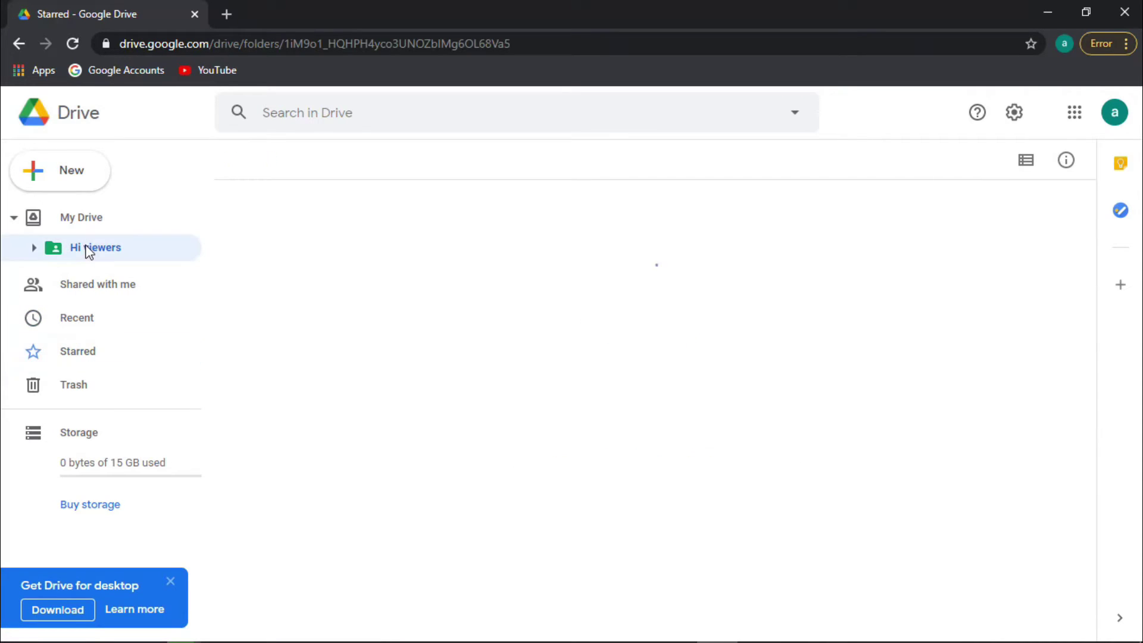
click(63, 220)
Select Hi viewers, then check the Starred and Trash pages before returning to My Drive
click(307, 532)
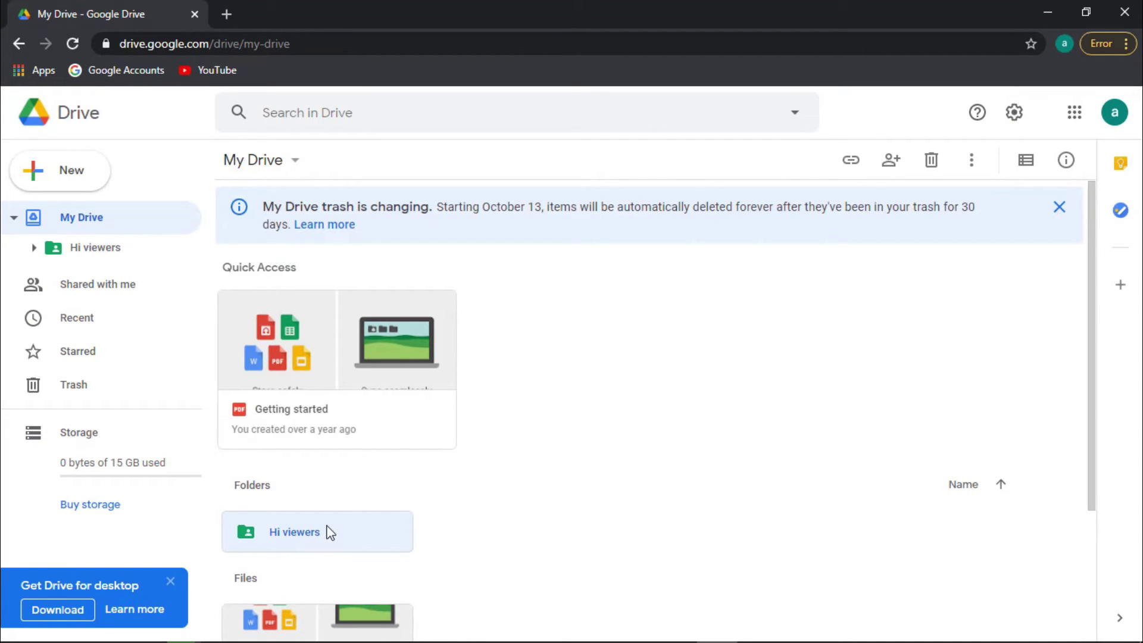
right_click(327, 531)
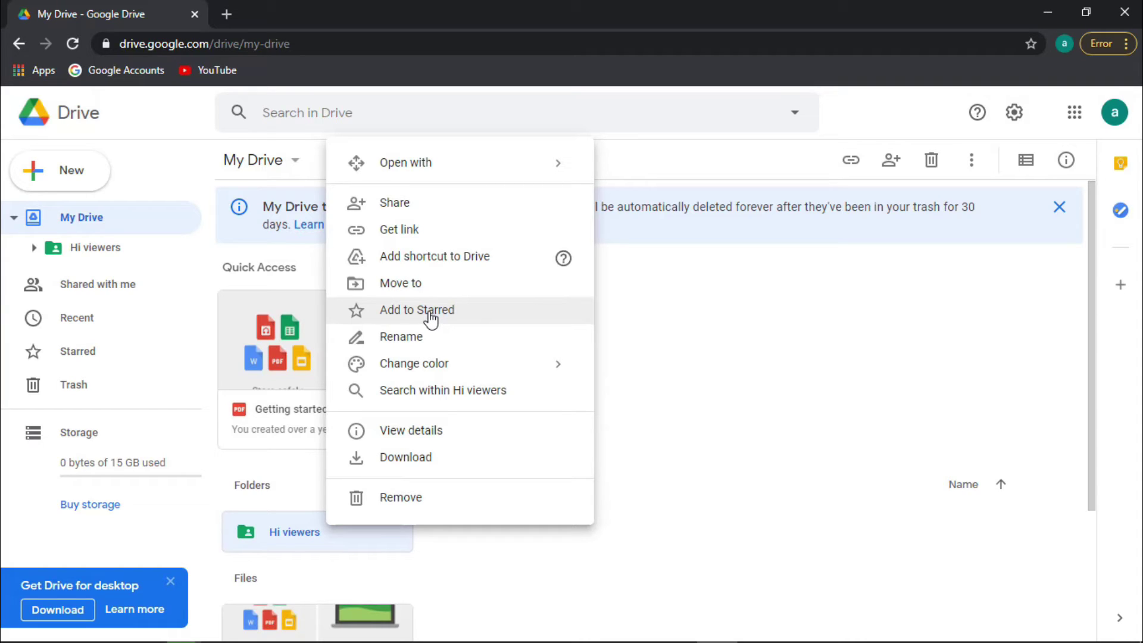
click(108, 367)
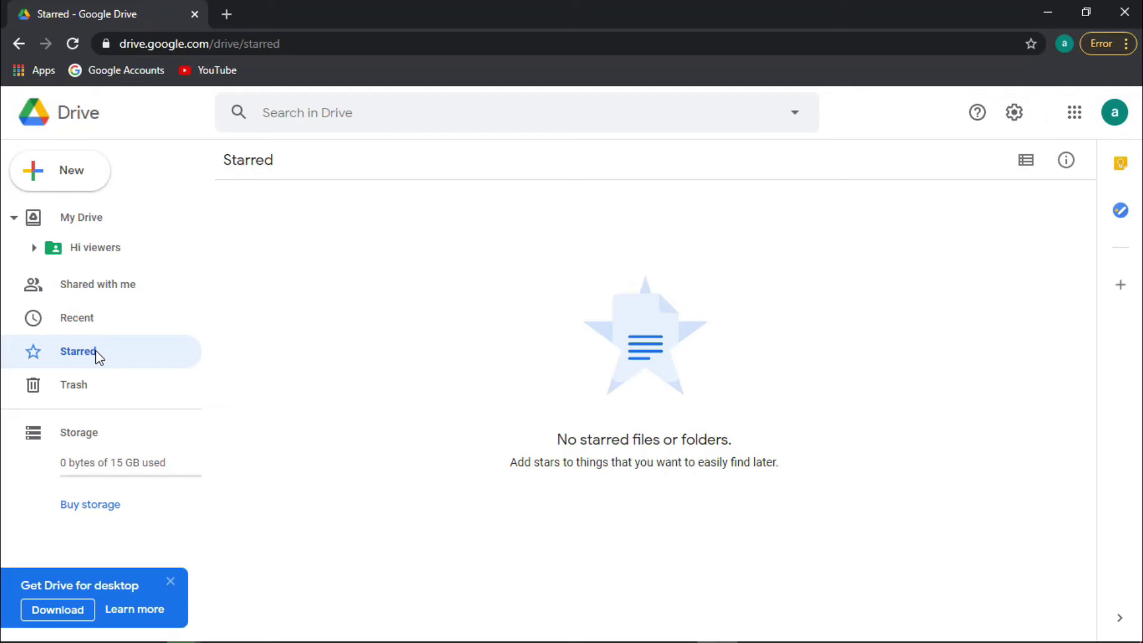
click(96, 387)
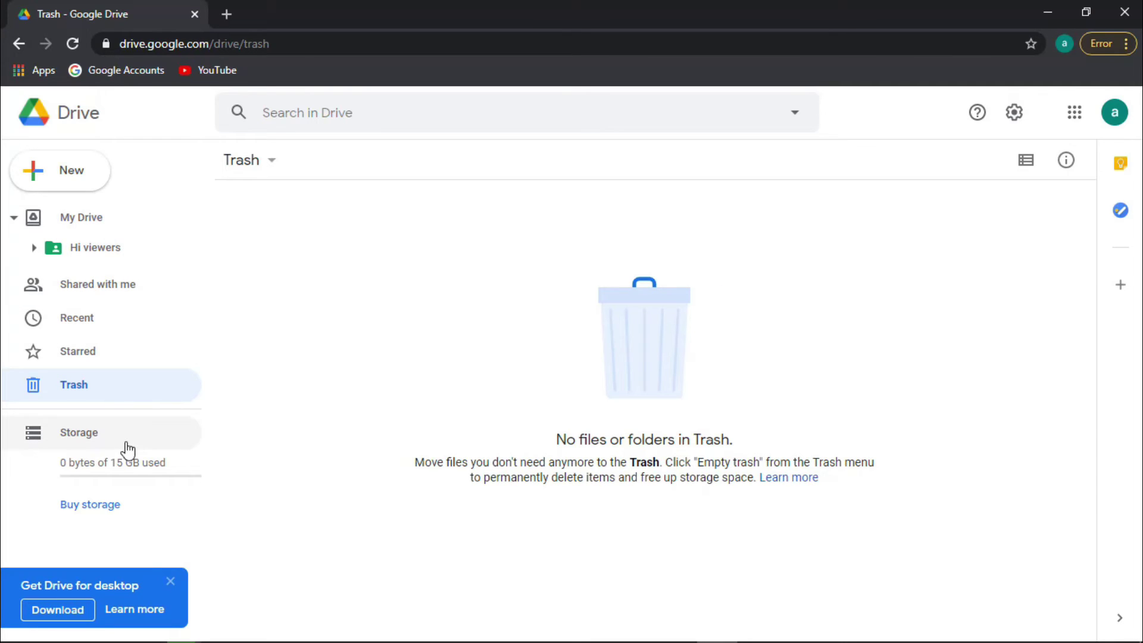
click(95, 221)
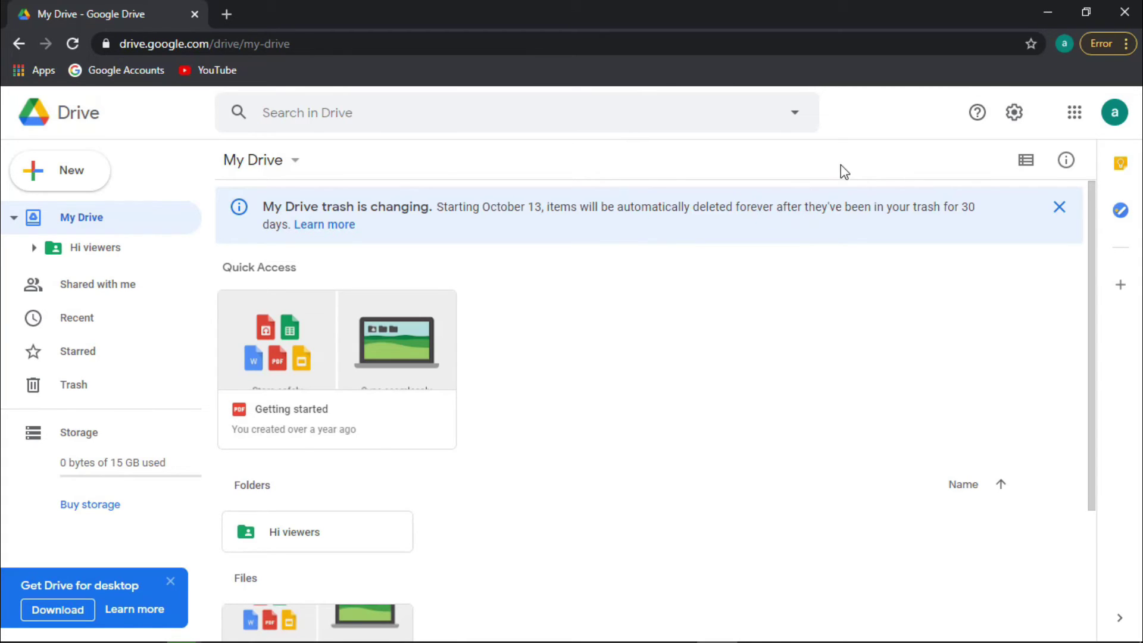
Toggle My Drive between list and grid layouts, ending in grid view
click(1024, 163)
click(1024, 167)
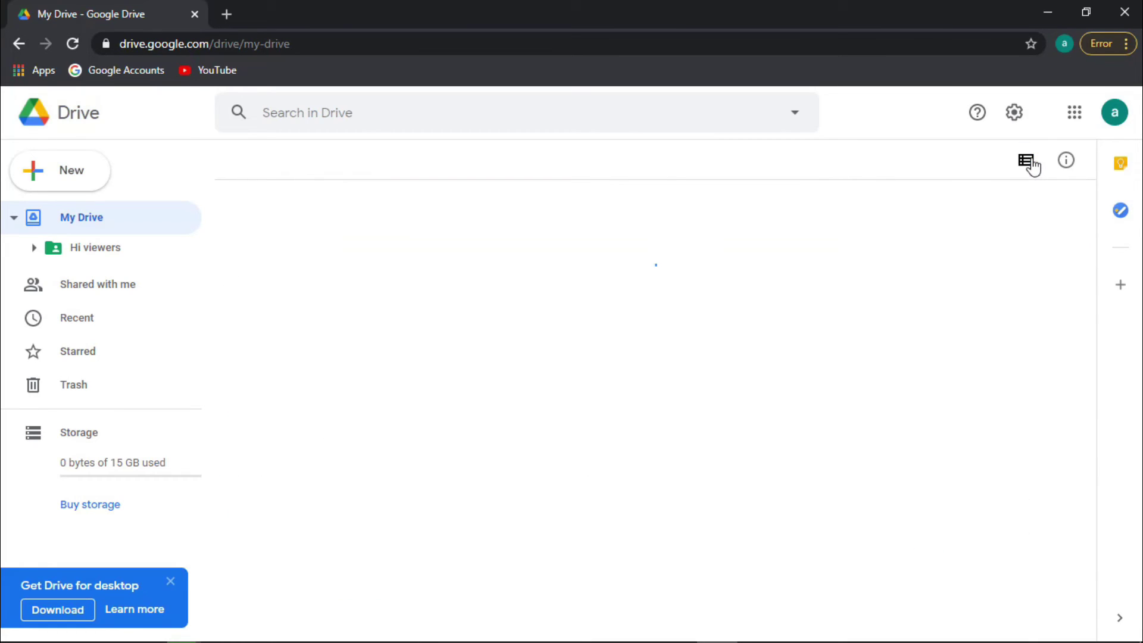
click(1031, 164)
click(1032, 165)
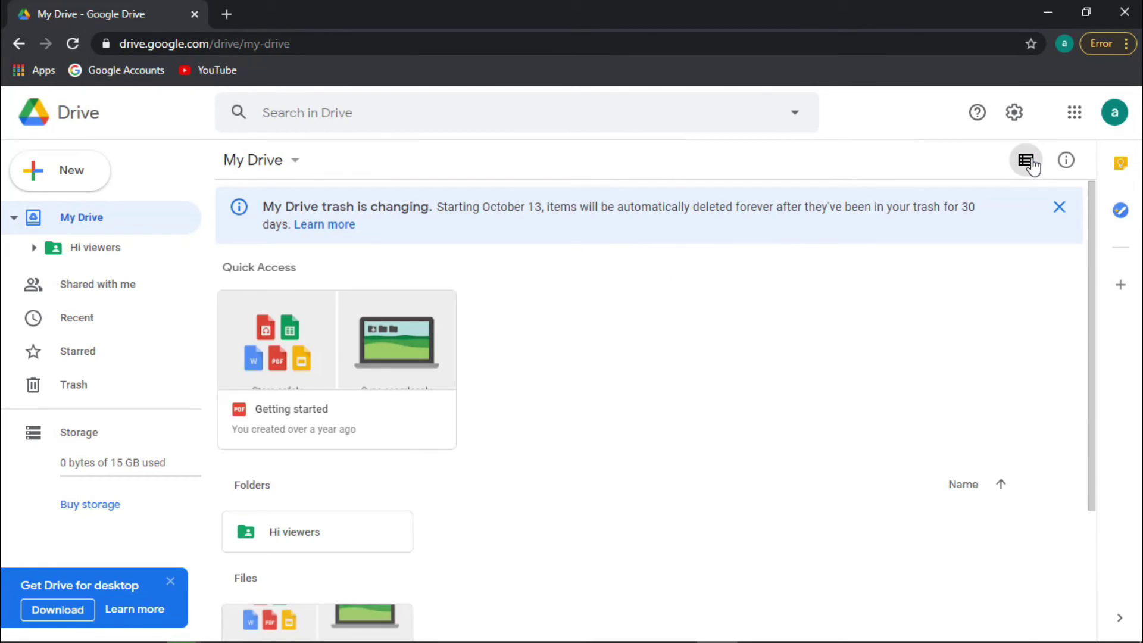
Review My Drive's activity in the details panel, then bring up the settings menu
click(1066, 160)
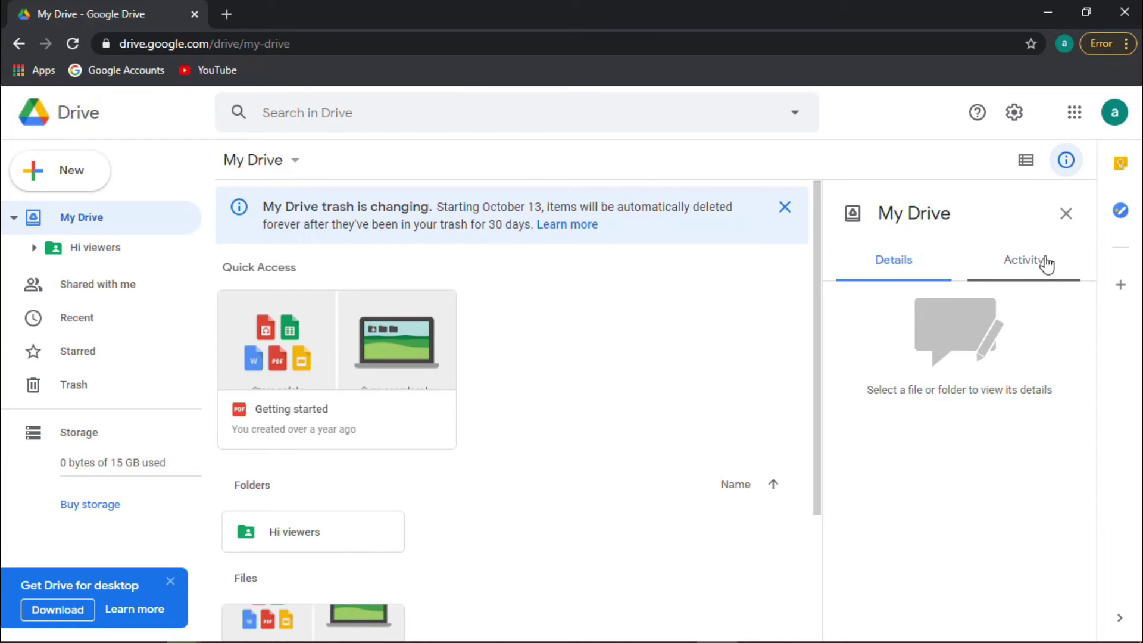
click(977, 262)
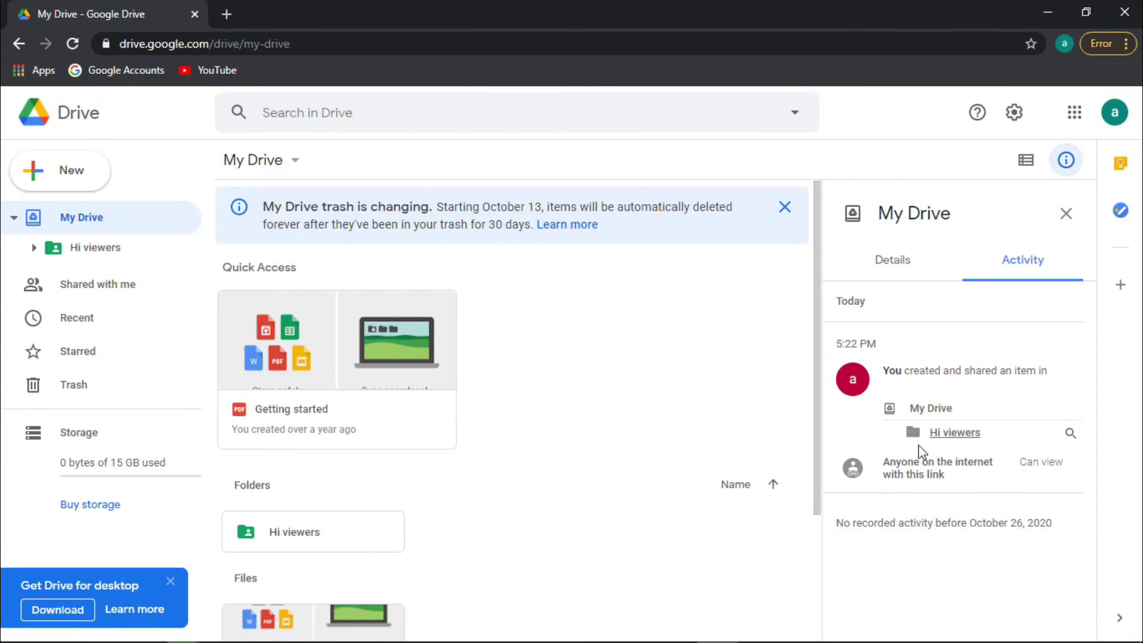
click(1065, 221)
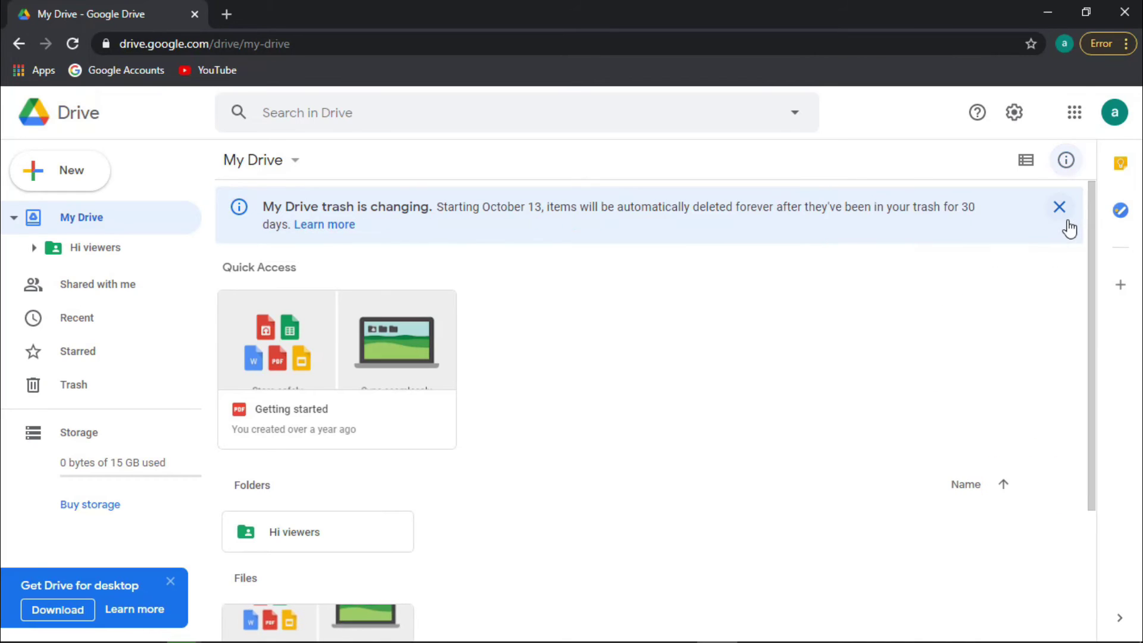
click(1017, 115)
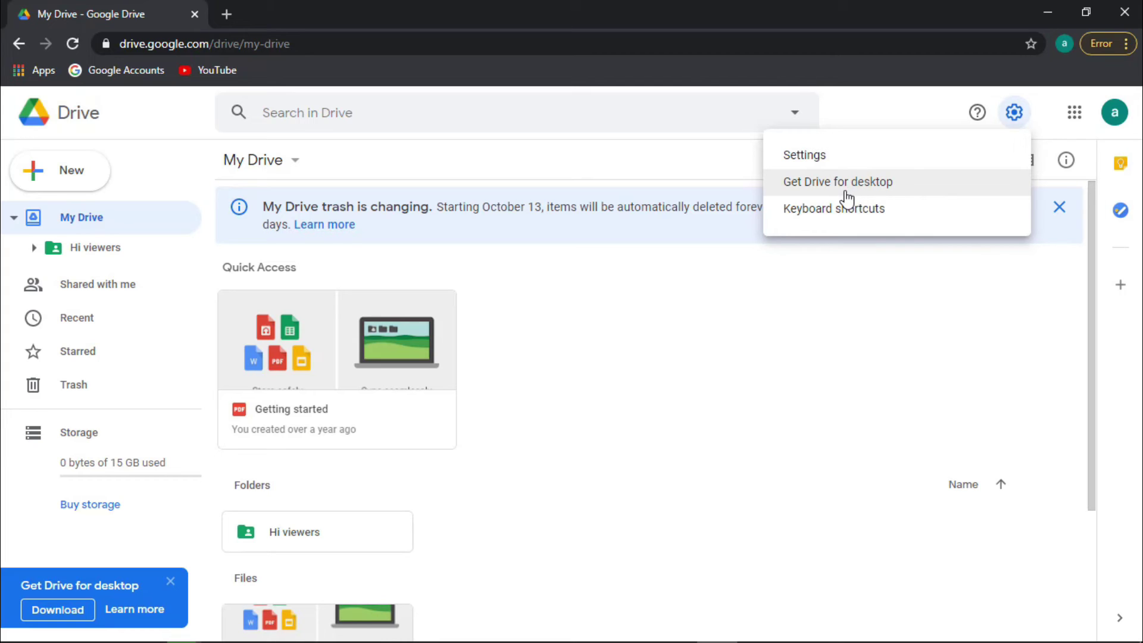
click(828, 162)
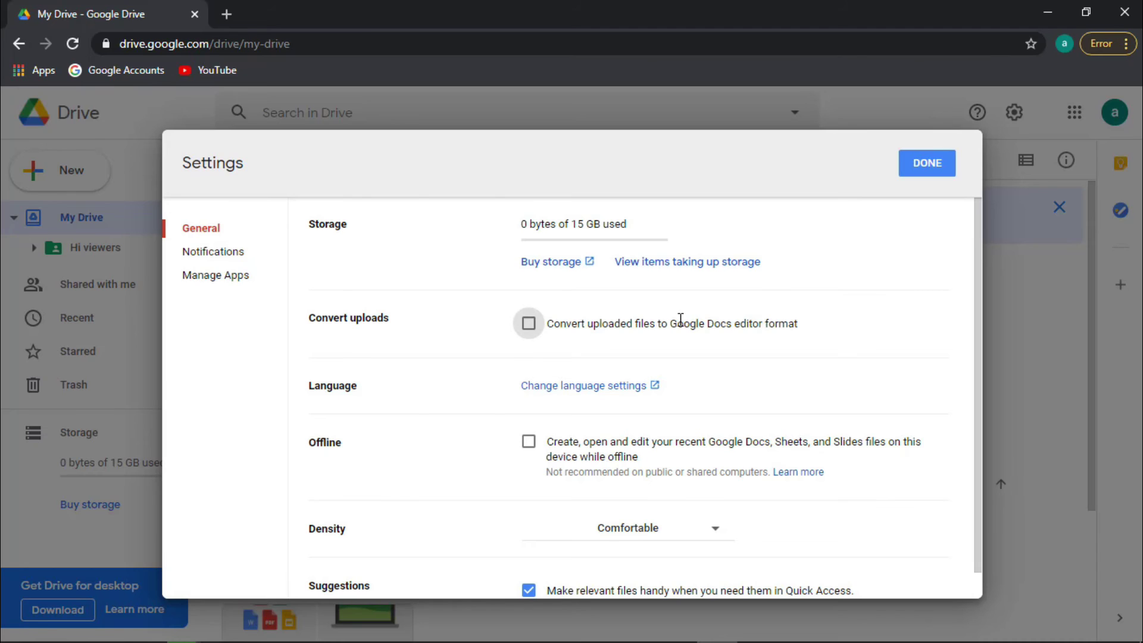
scroll(376, 255, down, 1)
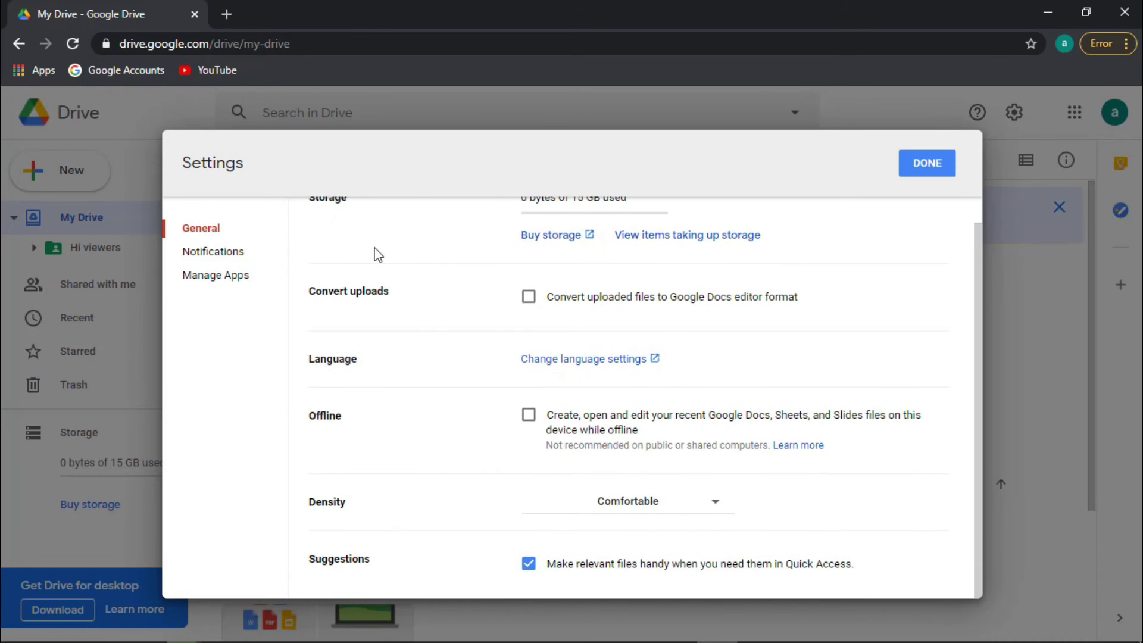
scroll(360, 245, up, 1)
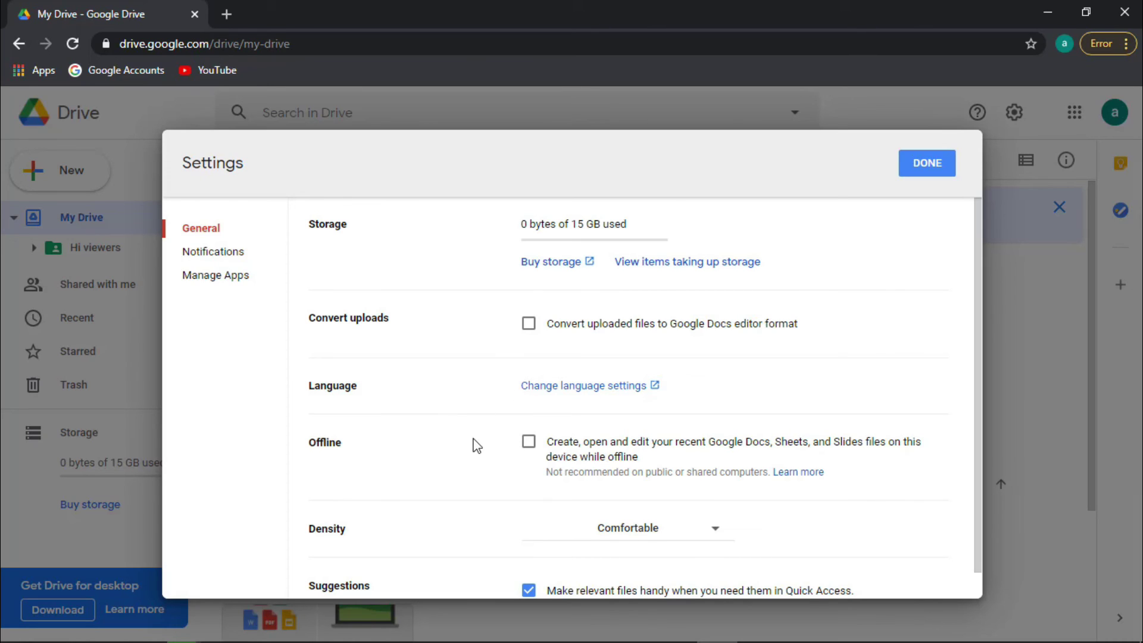
scroll(566, 406, down, 1)
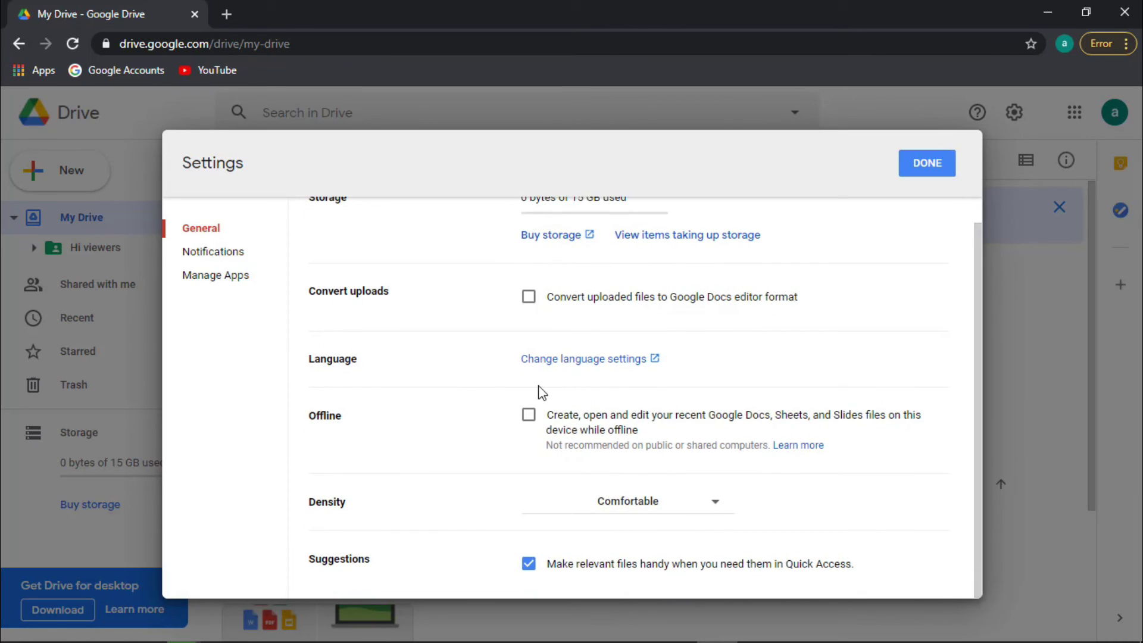
click(665, 506)
click(919, 500)
click(198, 256)
click(210, 277)
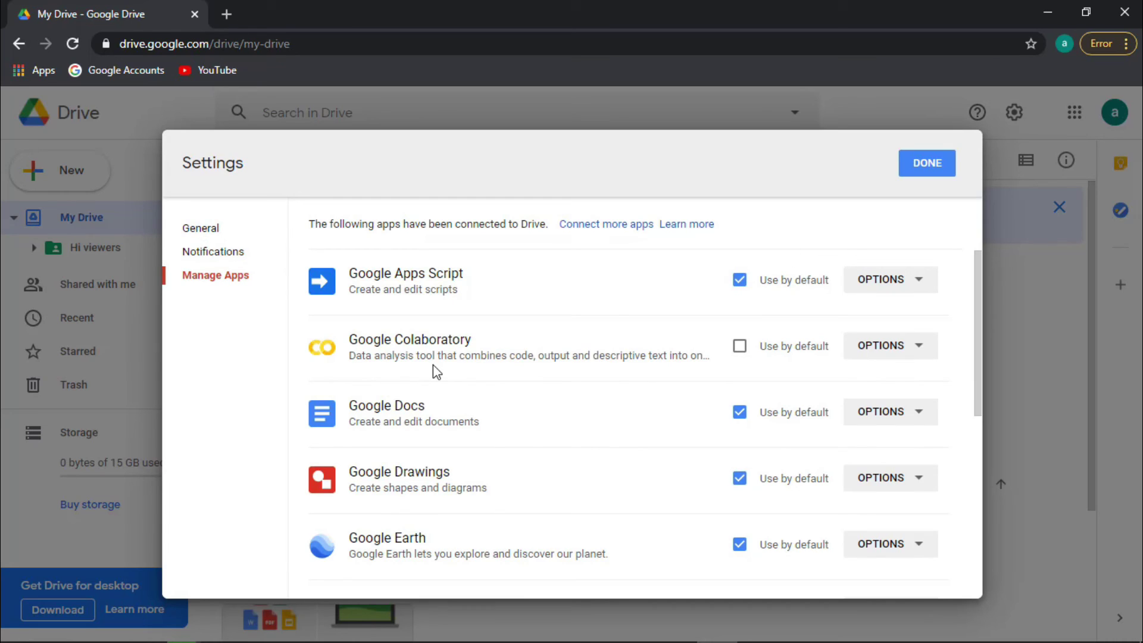
key(Escape)
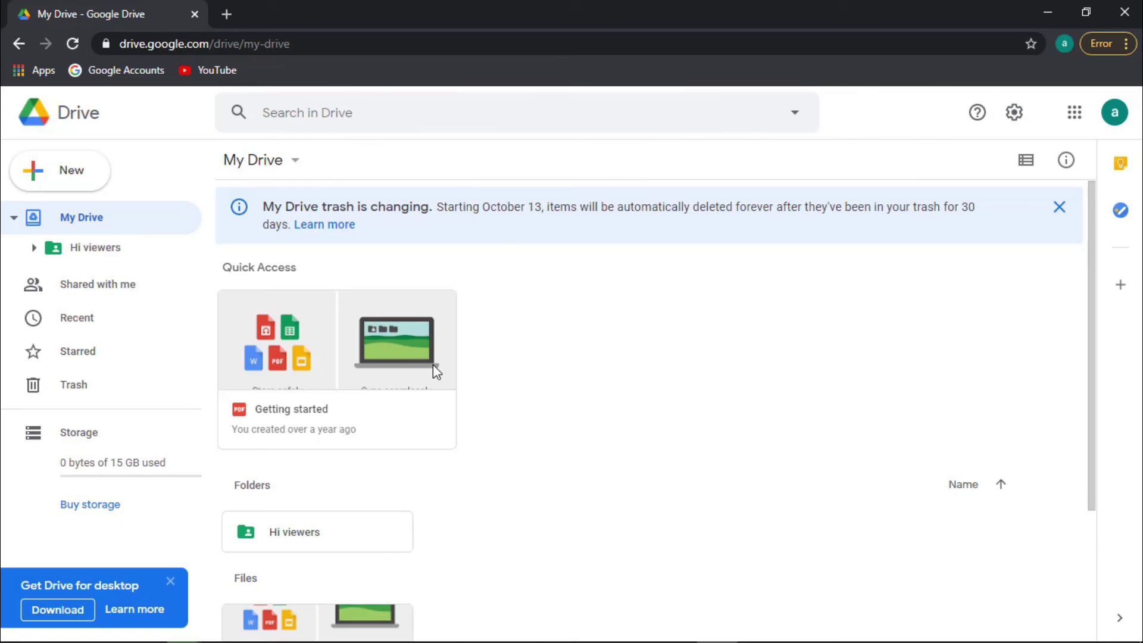
Show and dismiss the Google apps list, then return to the top of My Drive
click(1079, 116)
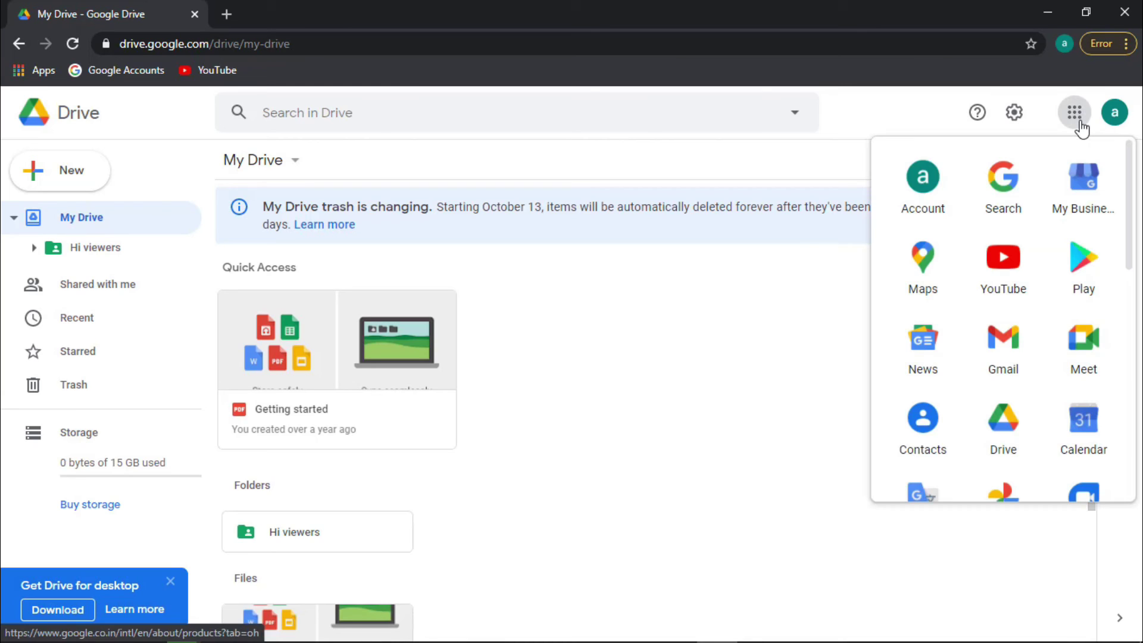
click(711, 298)
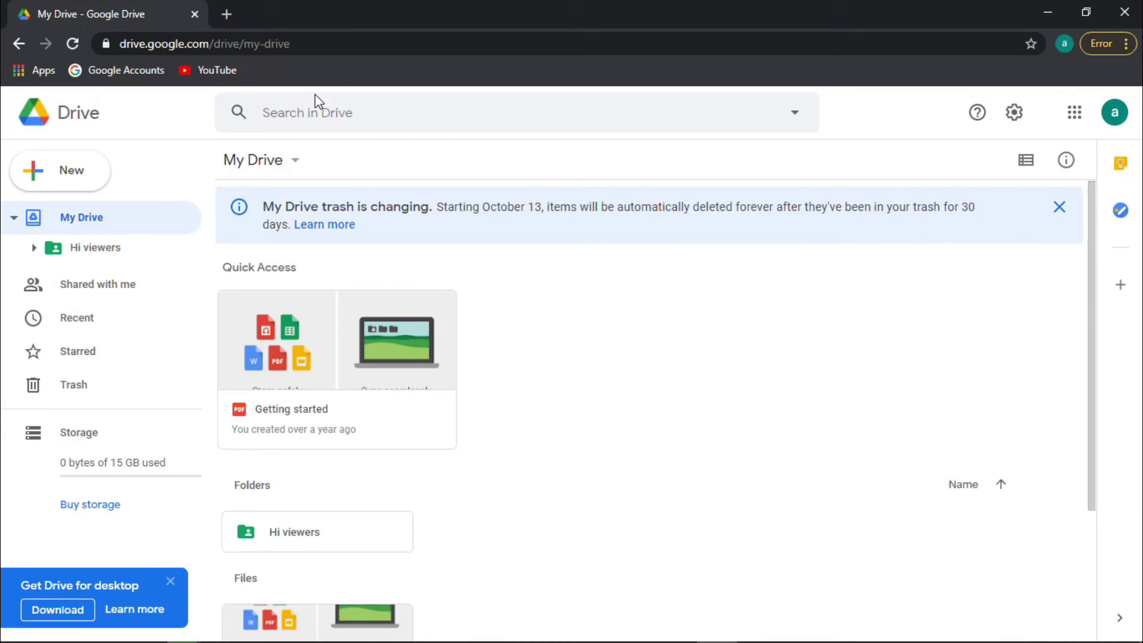
scroll(342, 257, down, 3)
click(69, 206)
Close both Chrome windows and refresh the Windows desktop
click(1125, 13)
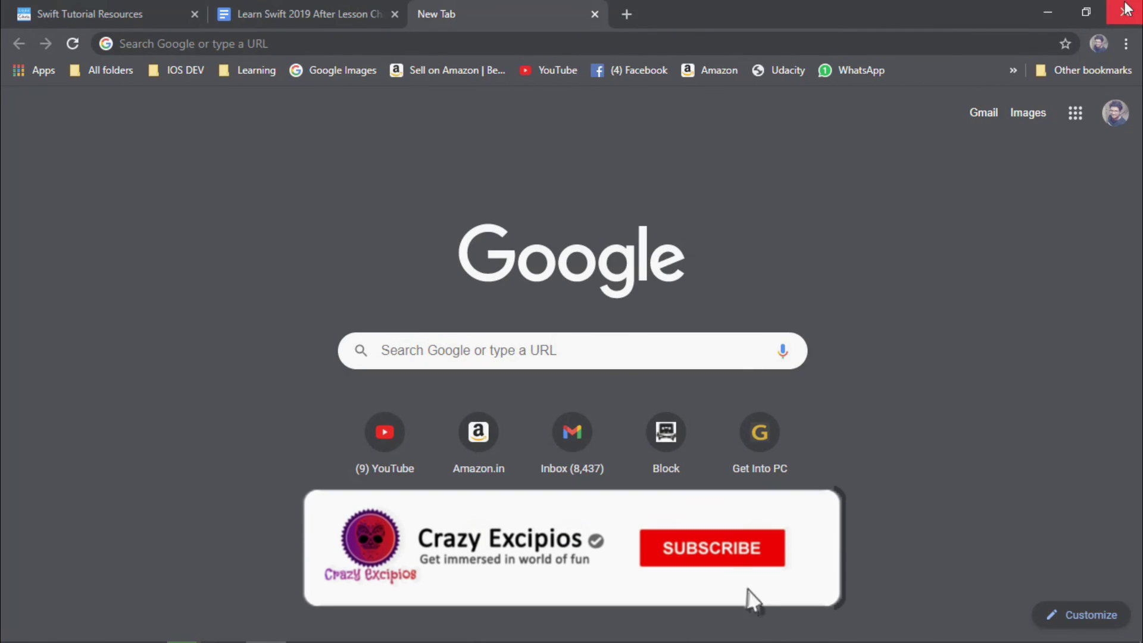
click(1137, 2)
right_click(776, 194)
click(831, 248)
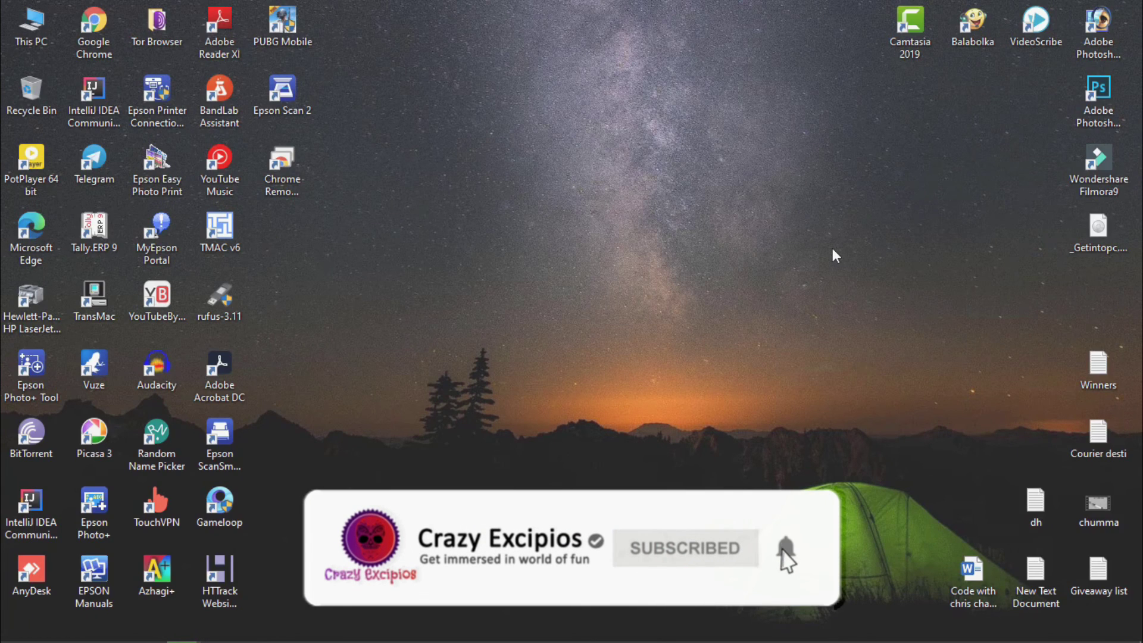